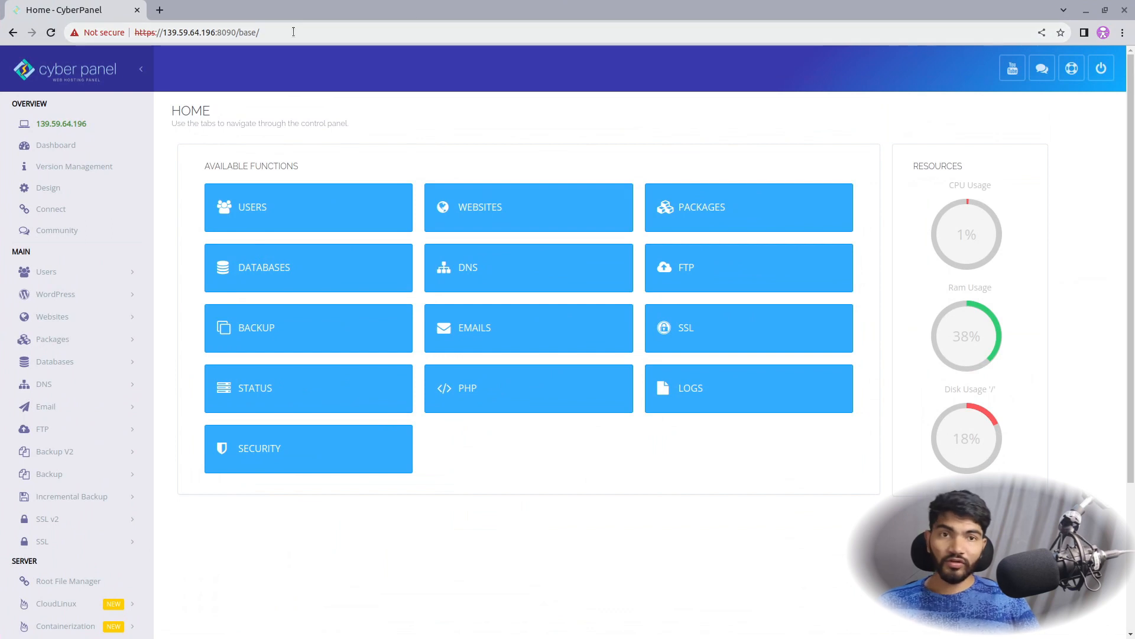
# Select, then deselect, the panel's web address on the CyberPanel home dashboard
pyautogui.click(201, 33)
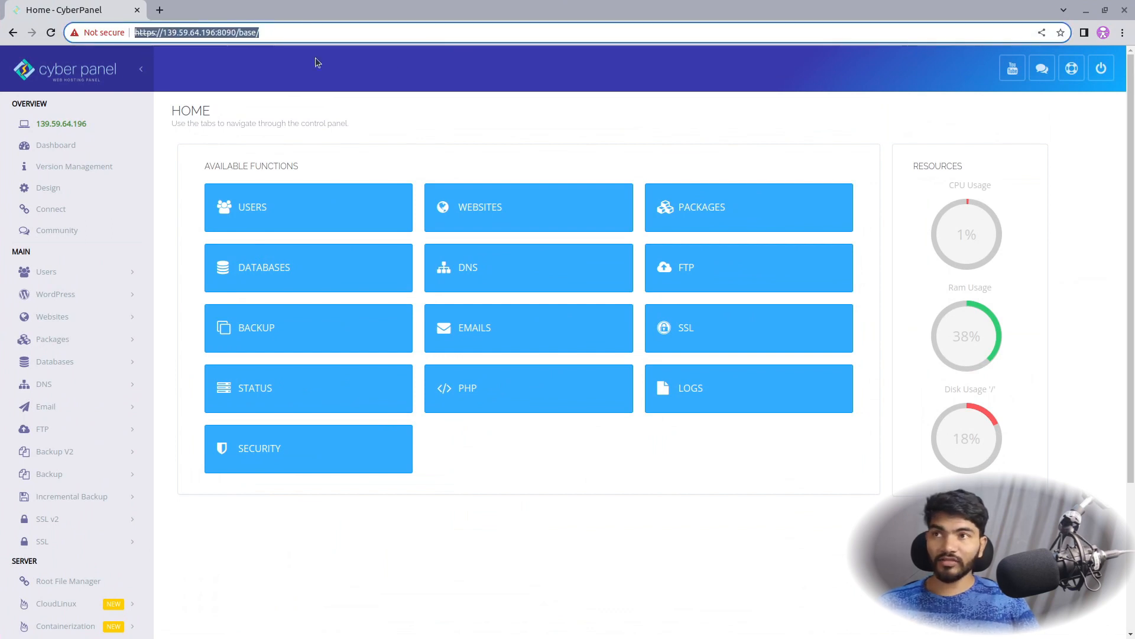
pyautogui.click(272, 38)
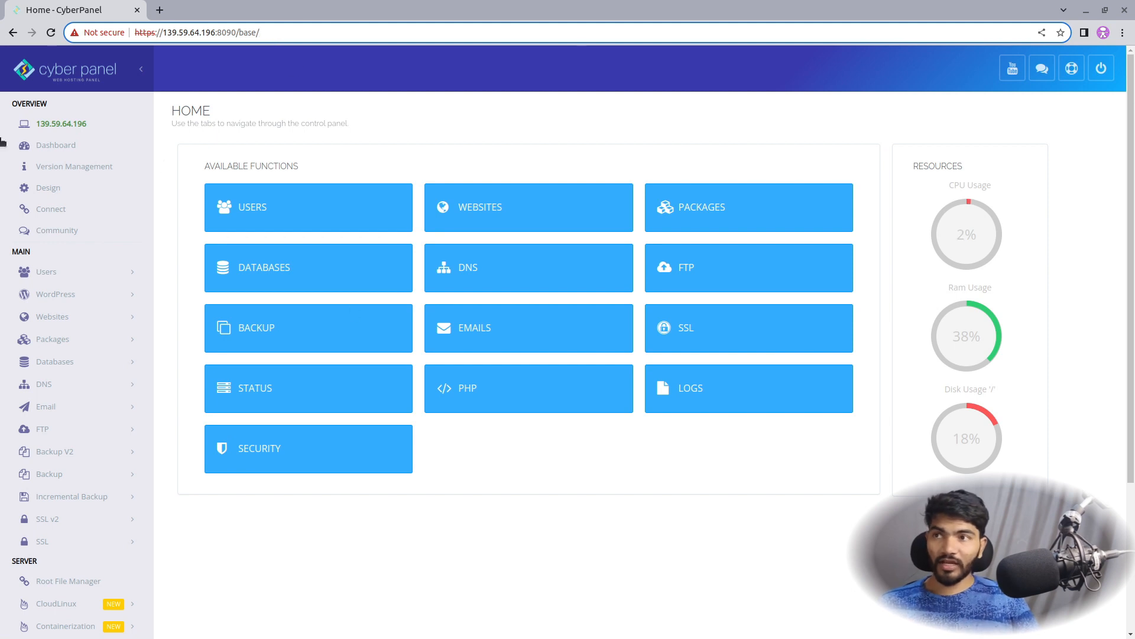
# Reach the Create Website form through Websites, then open a new browser tab
pyautogui.click(492, 201)
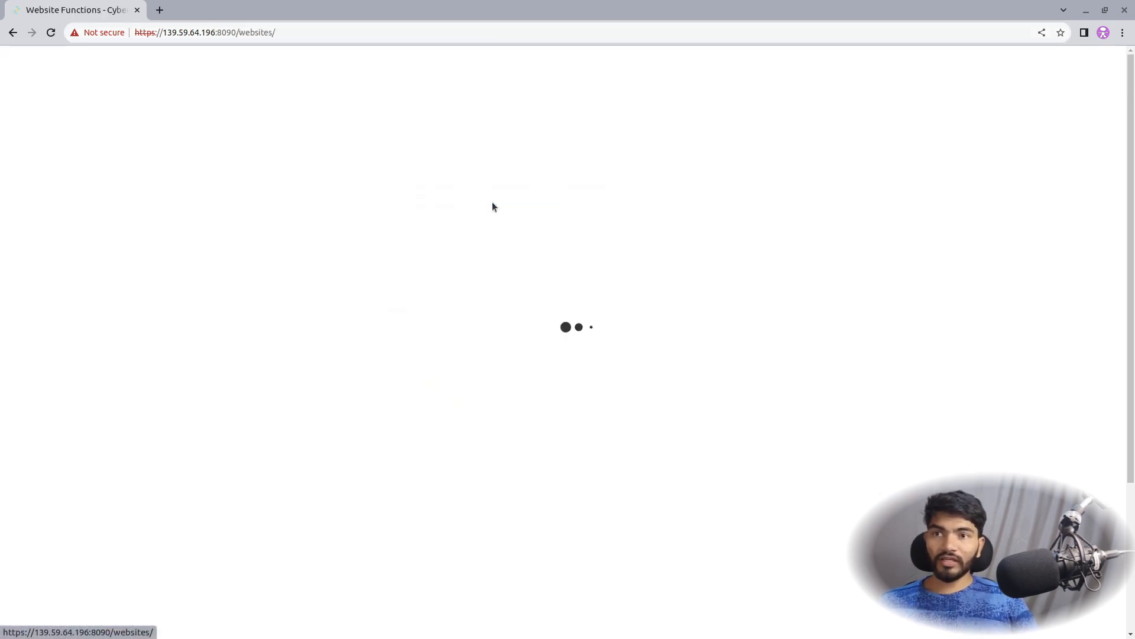
pyautogui.click(327, 222)
pyautogui.click(12, 33)
pyautogui.click(13, 32)
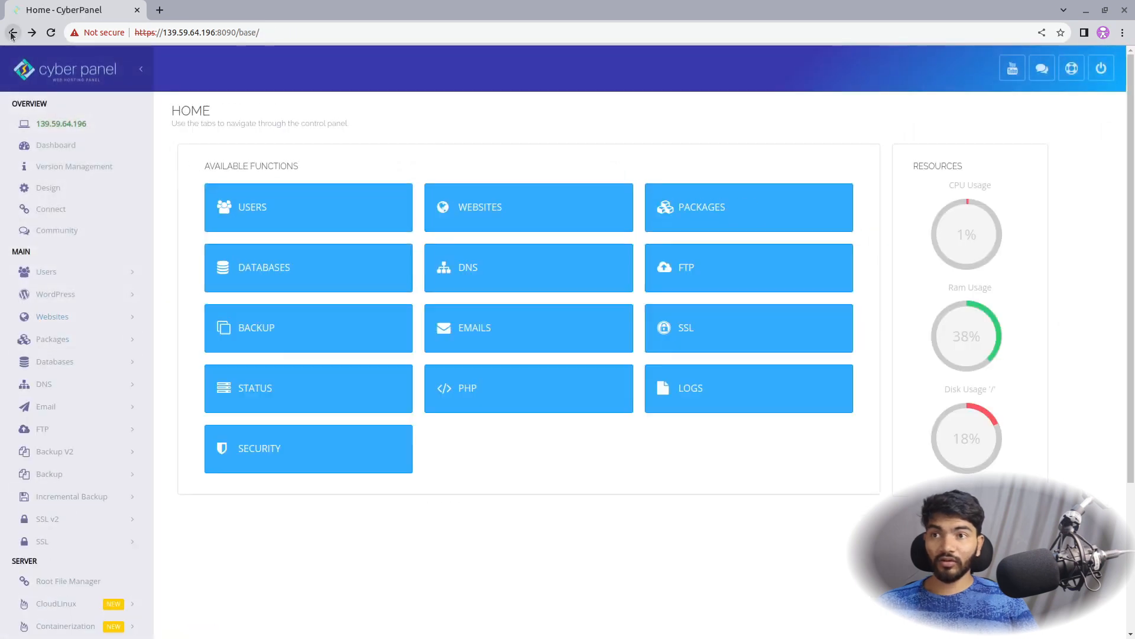
pyautogui.click(474, 211)
pyautogui.click(232, 190)
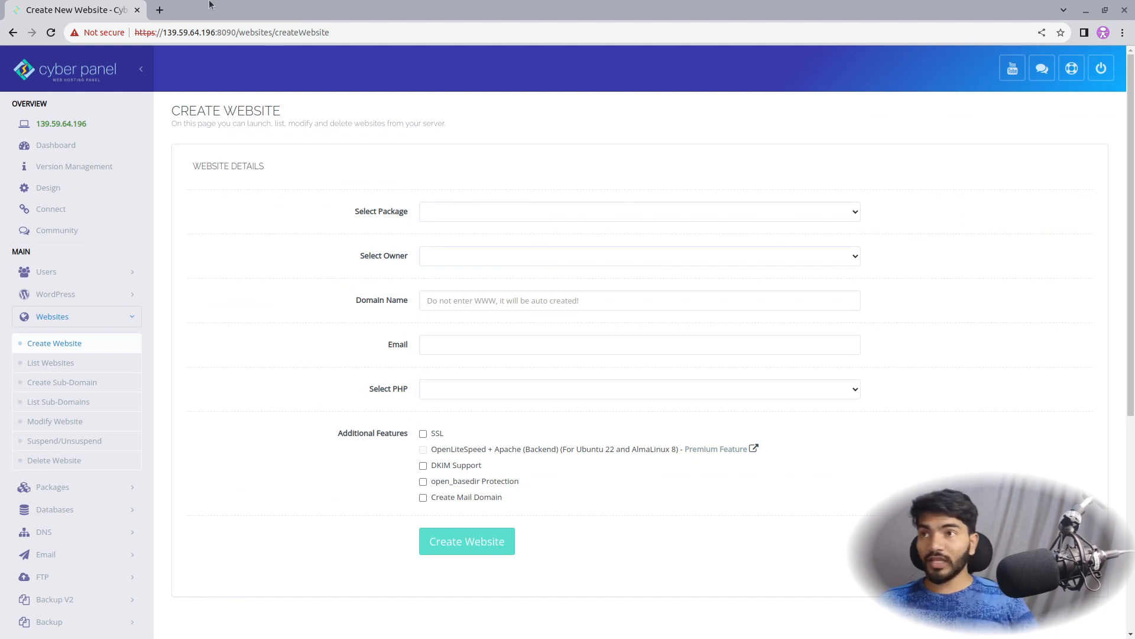
pyautogui.click(160, 10)
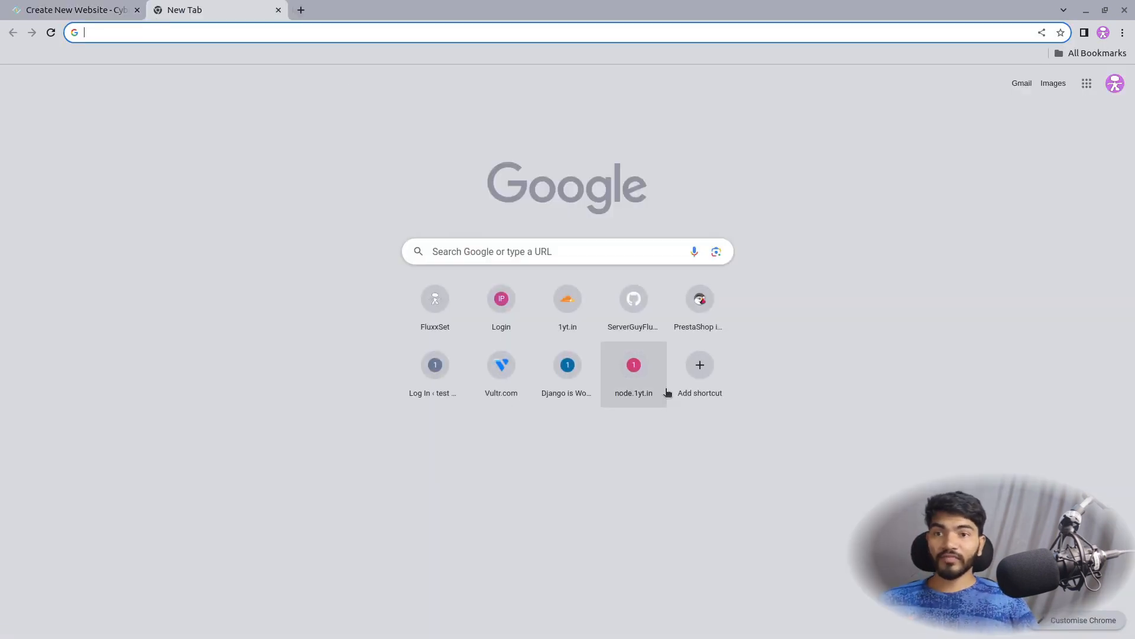
# Open 1yt.in's DNS records in Cloudflare, select the server IP, and start a new record
pyautogui.click(572, 322)
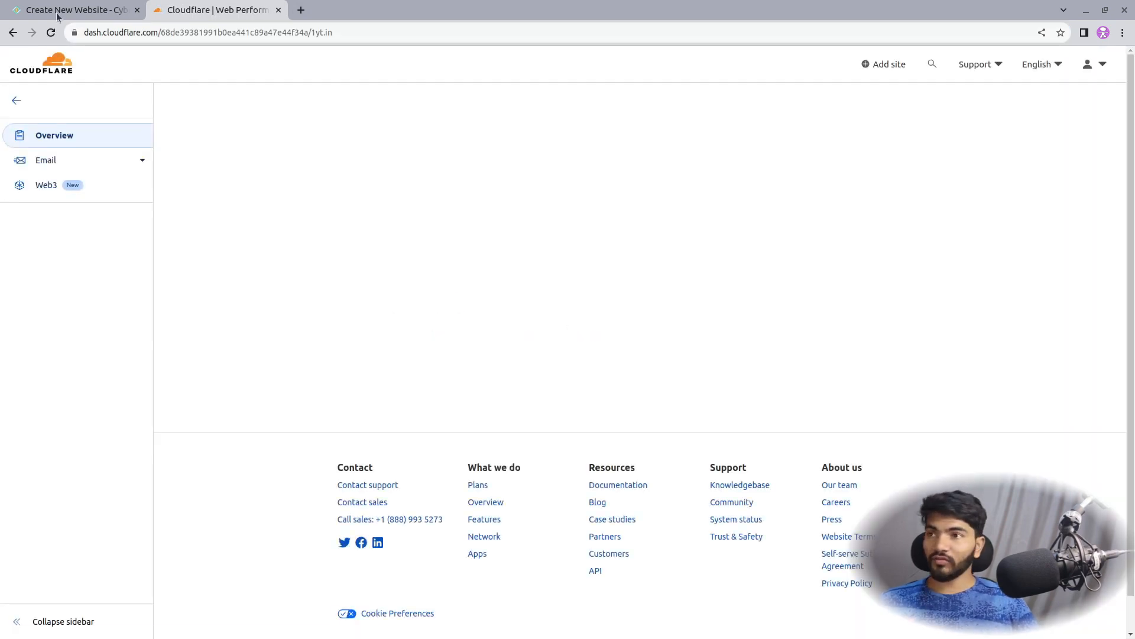
pyautogui.click(41, 185)
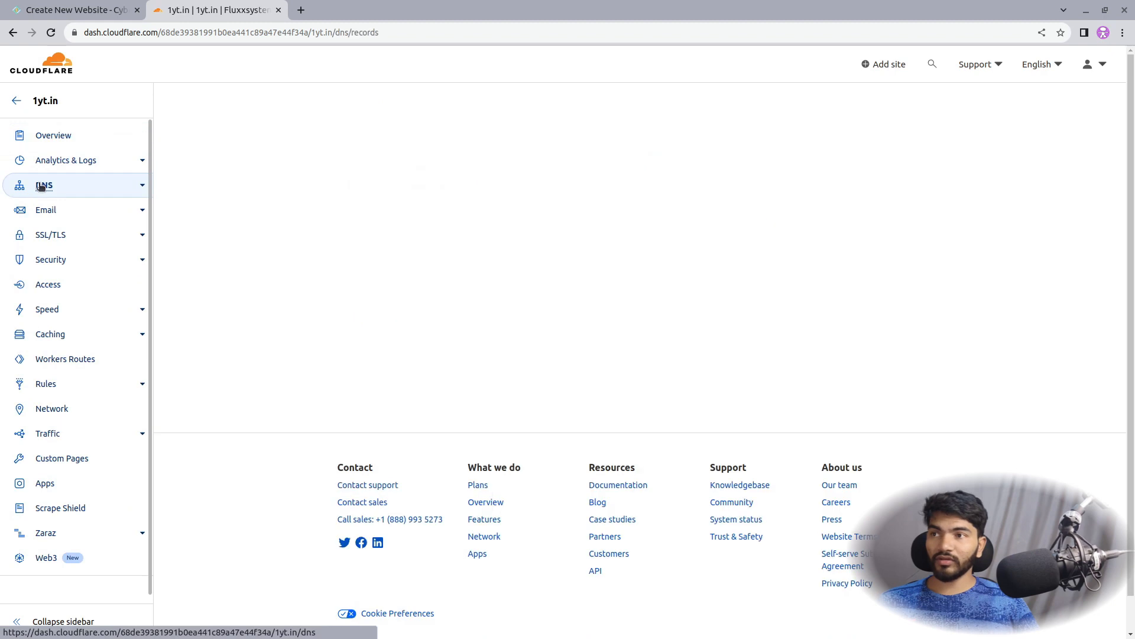
pyautogui.scroll(-5, 586, 253)
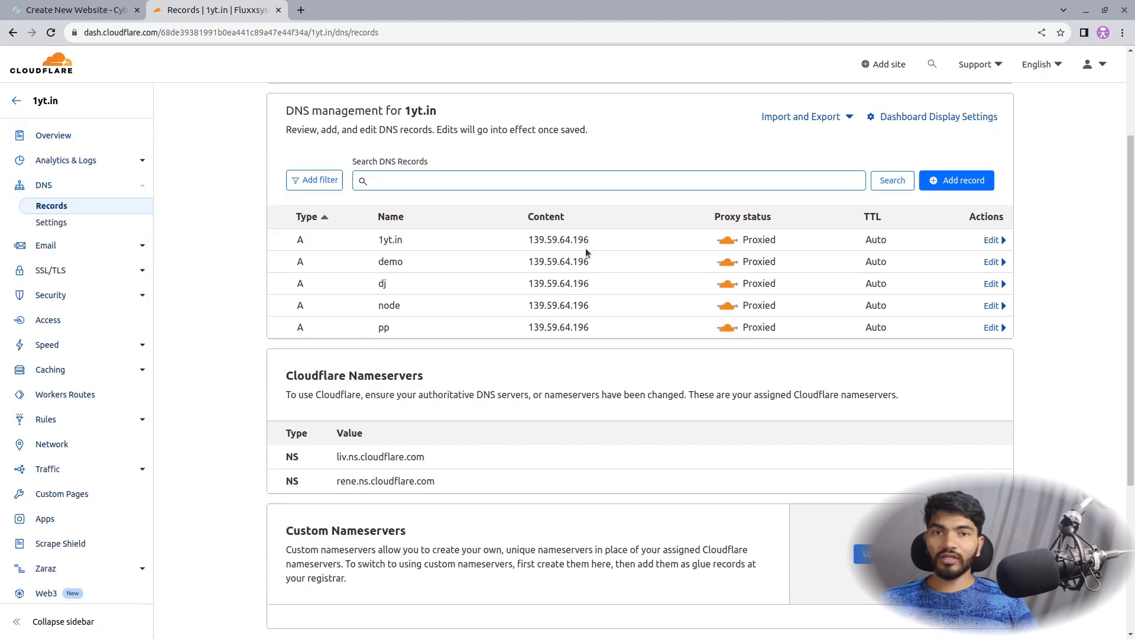
pyautogui.scroll(2, 609, 240)
pyautogui.moveTo(609, 240); pyautogui.dragTo(528, 241)
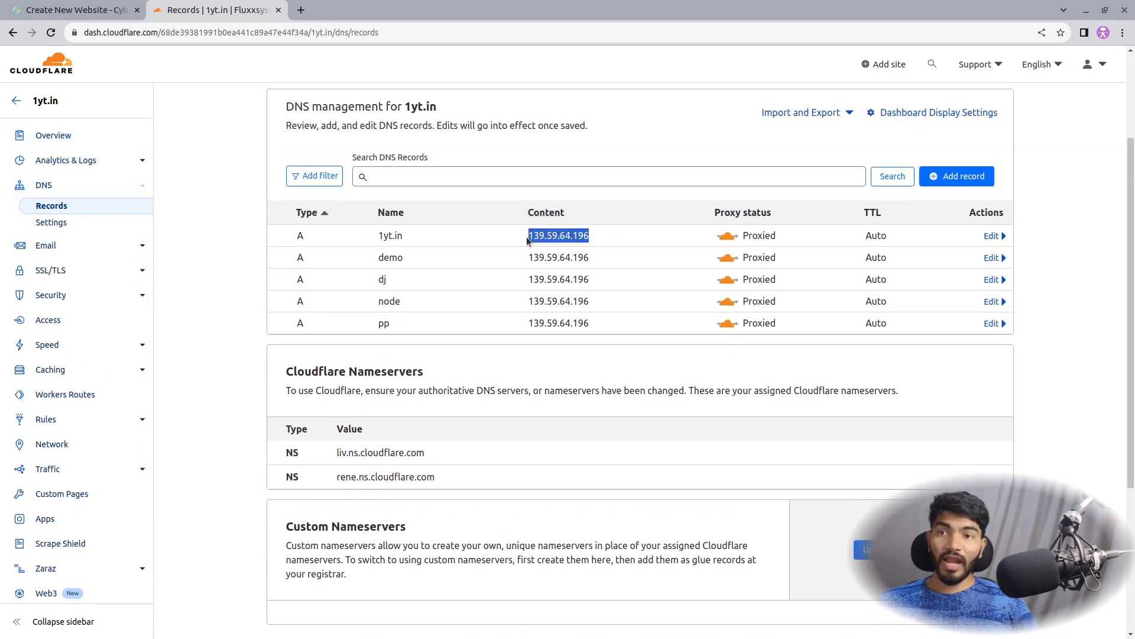
pyautogui.click(973, 173)
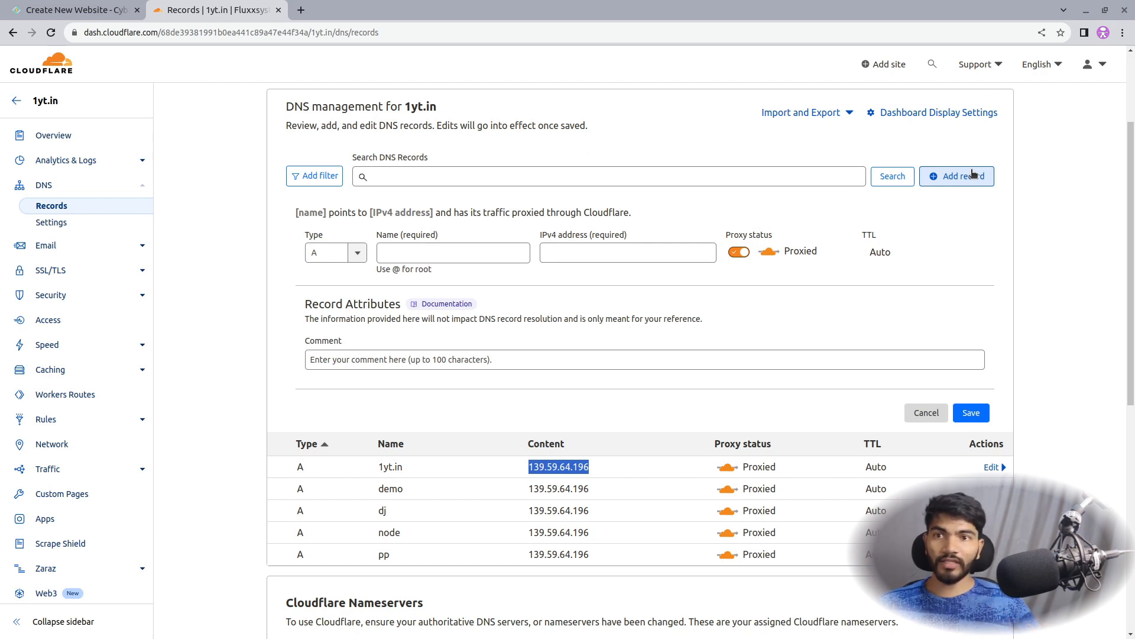
# Name the new A record mu, point it at 139.59.64.196, save it, and return to CyberPanel
pyautogui.click(435, 253)
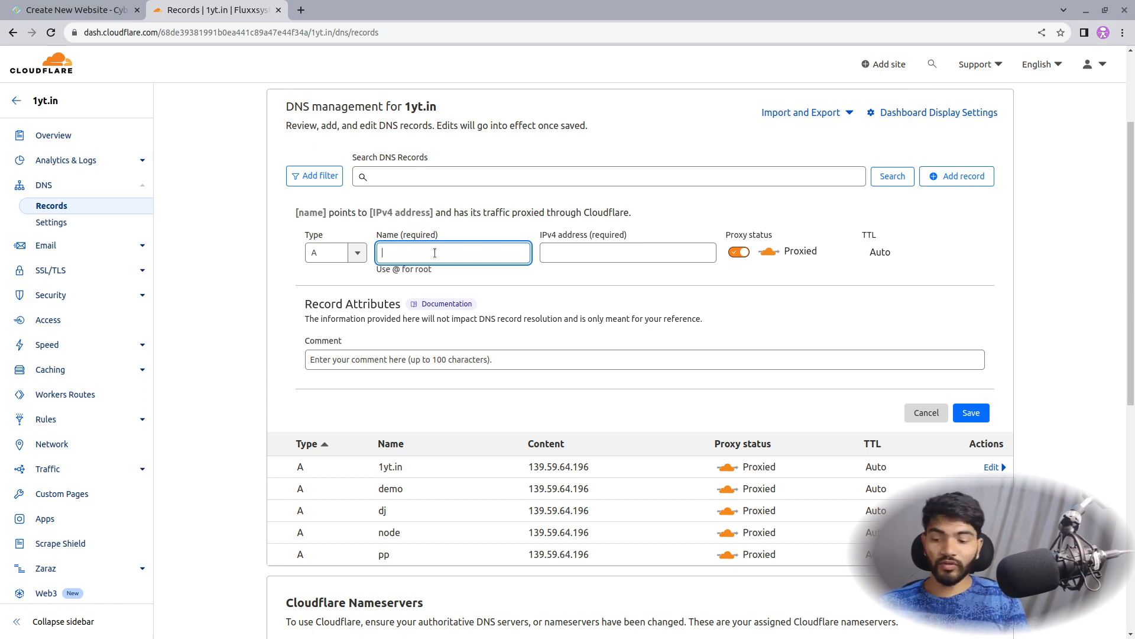
pyautogui.write('mu')
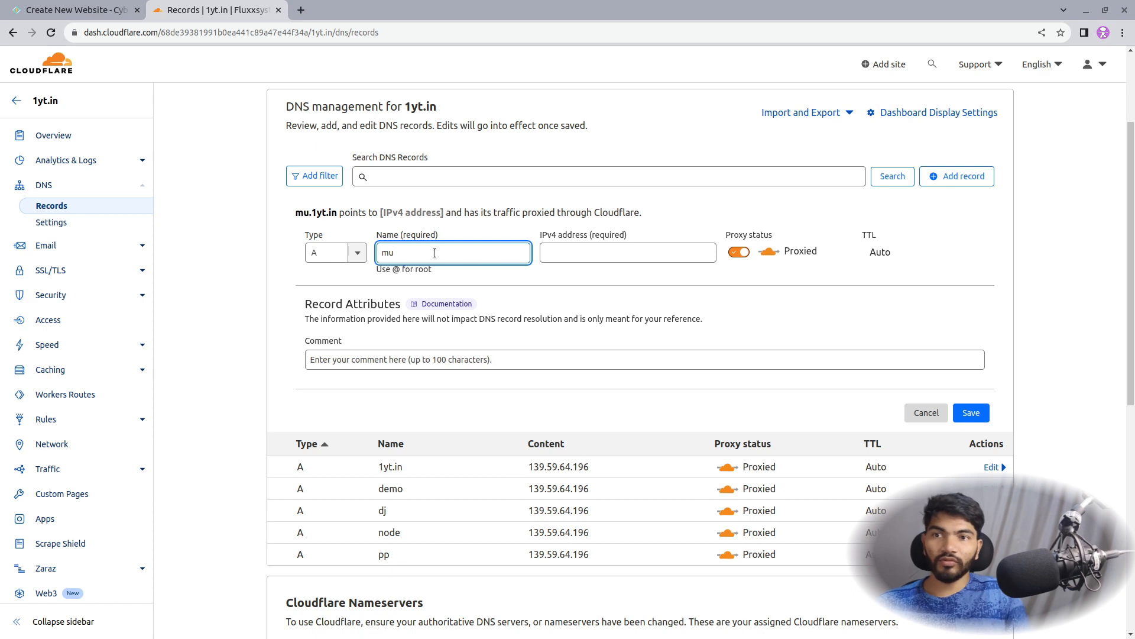
pyautogui.moveTo(296, 212); pyautogui.dragTo(337, 212)
pyautogui.click(602, 253)
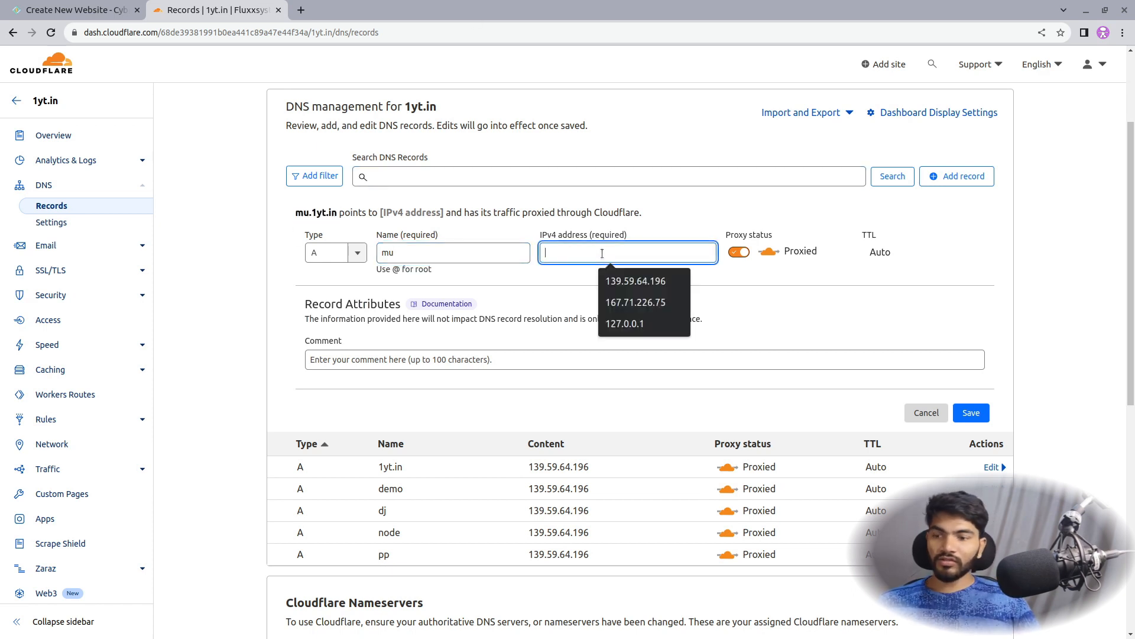
pyautogui.click(635, 281)
pyautogui.scroll(-5, 981, 178)
pyautogui.click(972, 129)
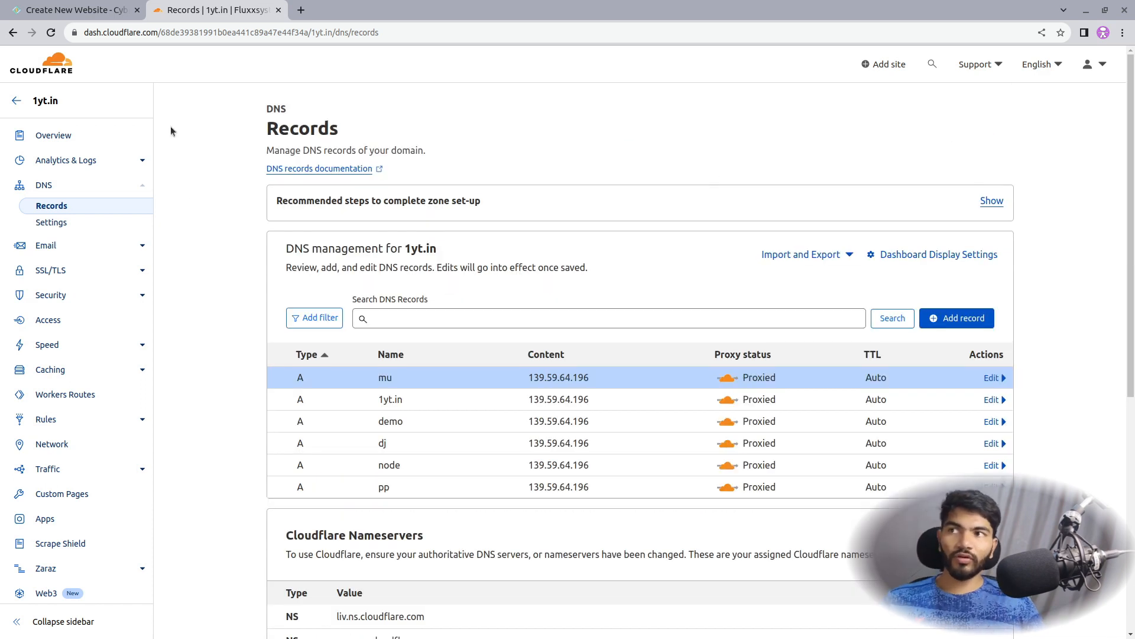
pyautogui.click(85, 7)
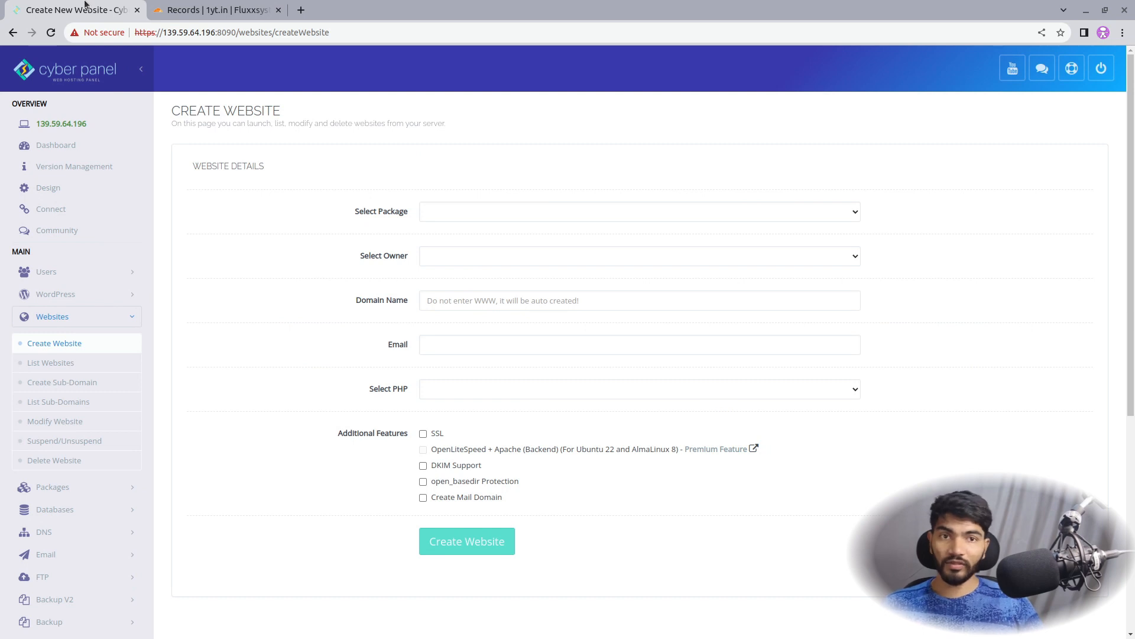
# Fill in the Default package, owner admin, domain mu.1yt.in and a contact e-mail
pyautogui.click(506, 214)
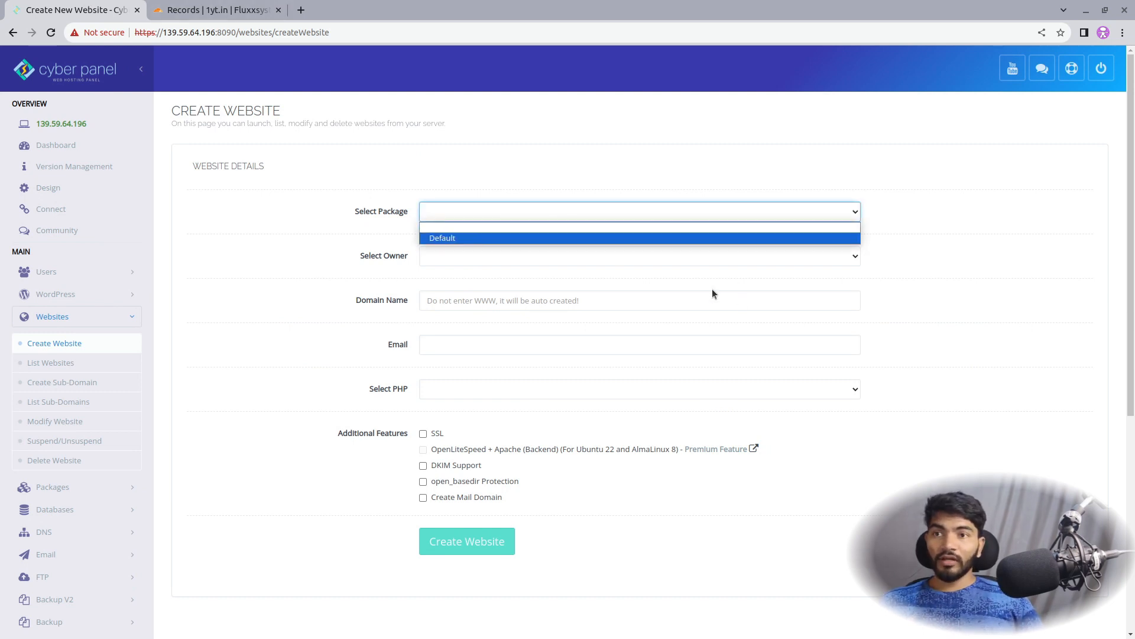
pyautogui.click(554, 240)
pyautogui.click(467, 260)
pyautogui.click(471, 282)
pyautogui.click(496, 300)
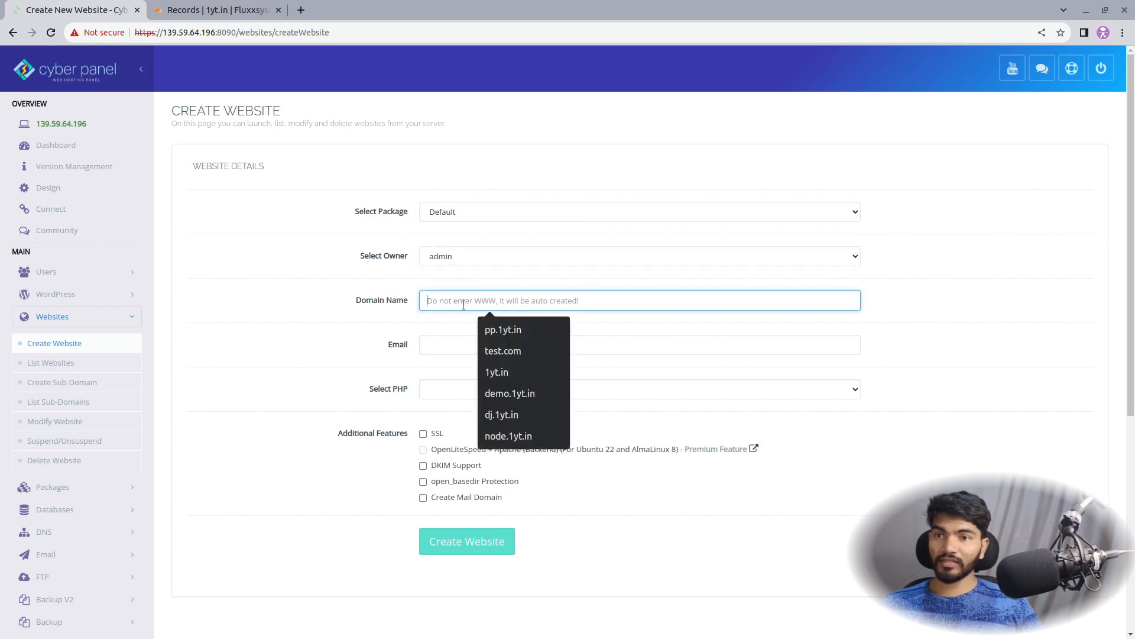
pyautogui.click(497, 330)
pyautogui.doubleClick(429, 301)
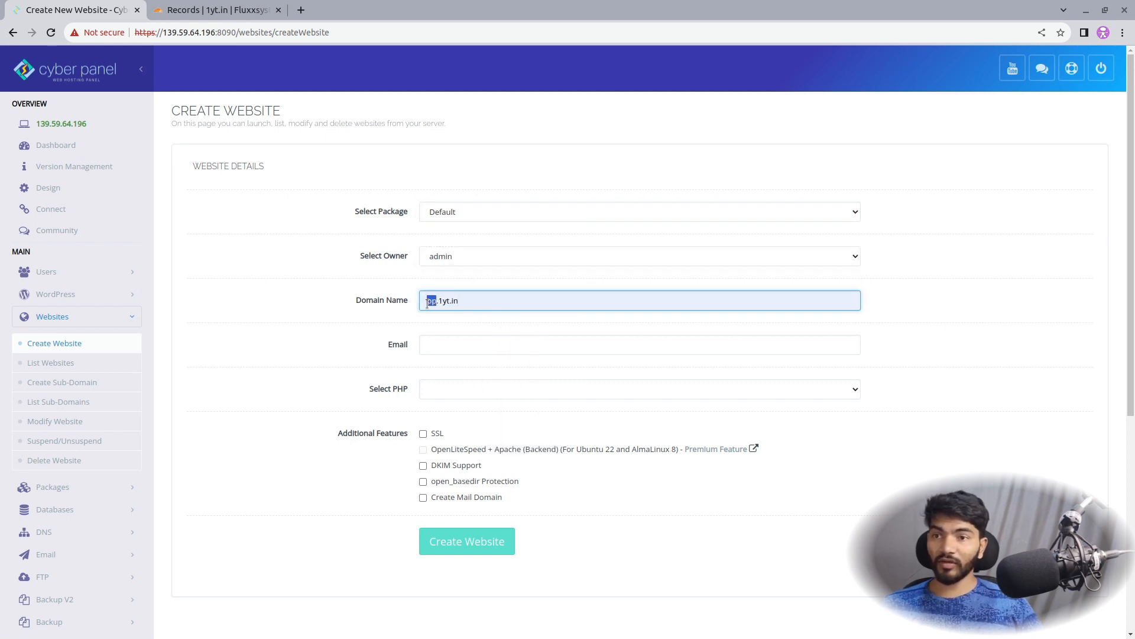
pyautogui.write('mu')
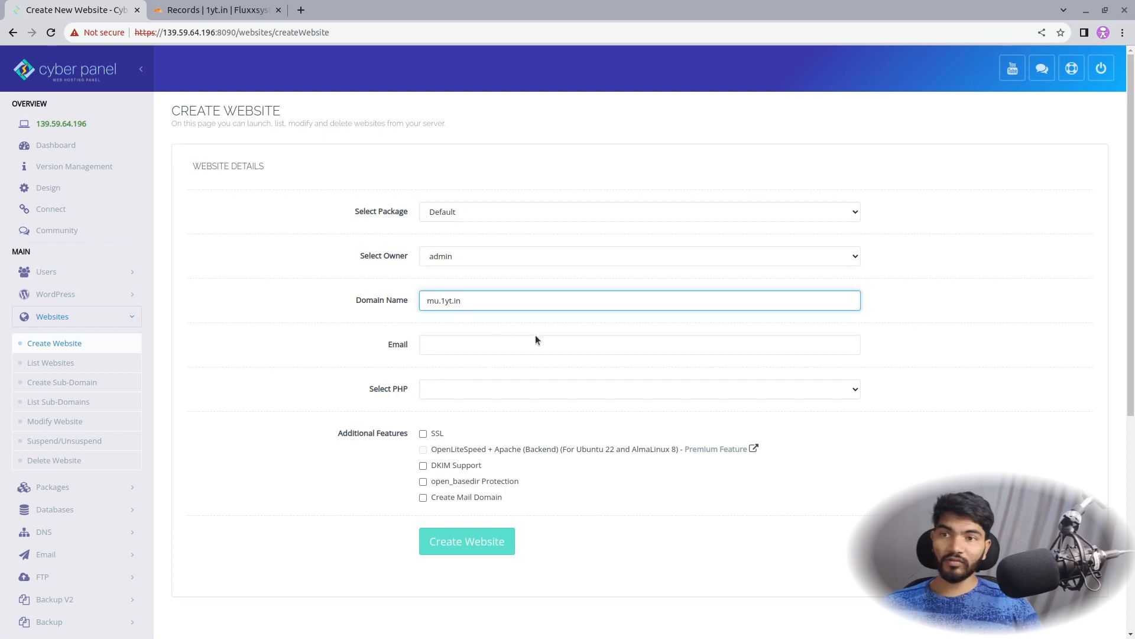
pyautogui.click(521, 346)
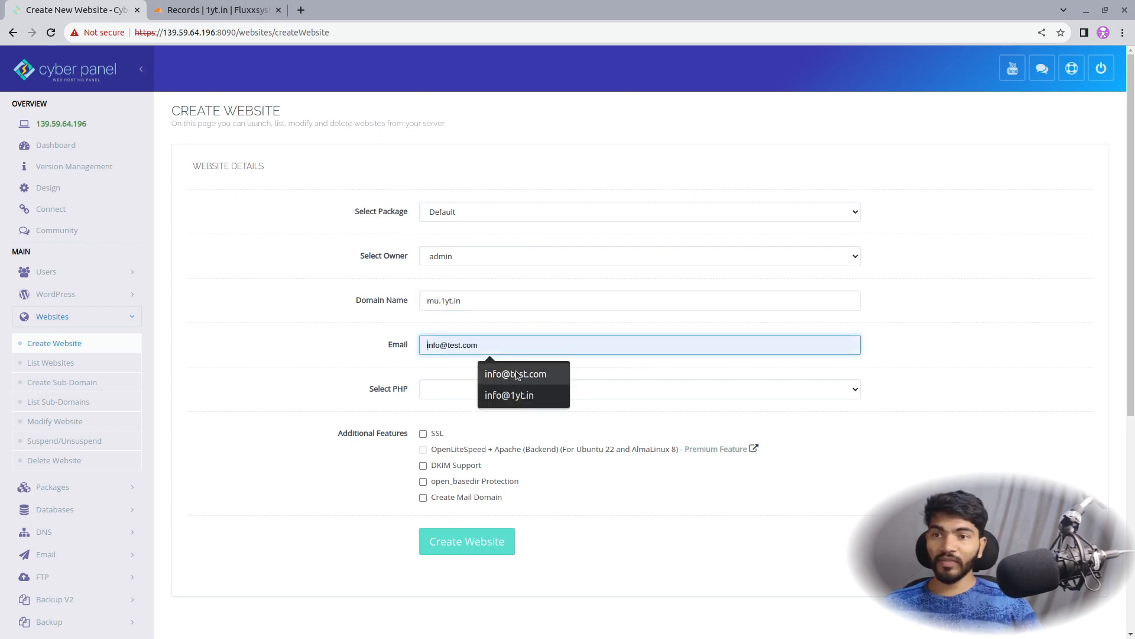
pyautogui.click(516, 370)
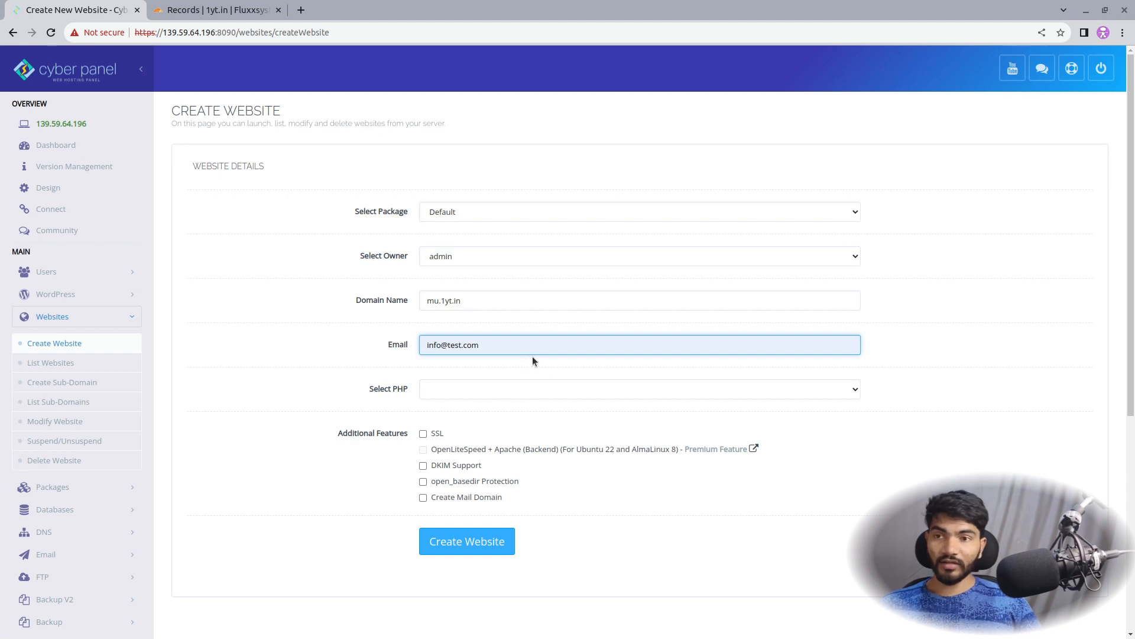
pyautogui.click(387, 391)
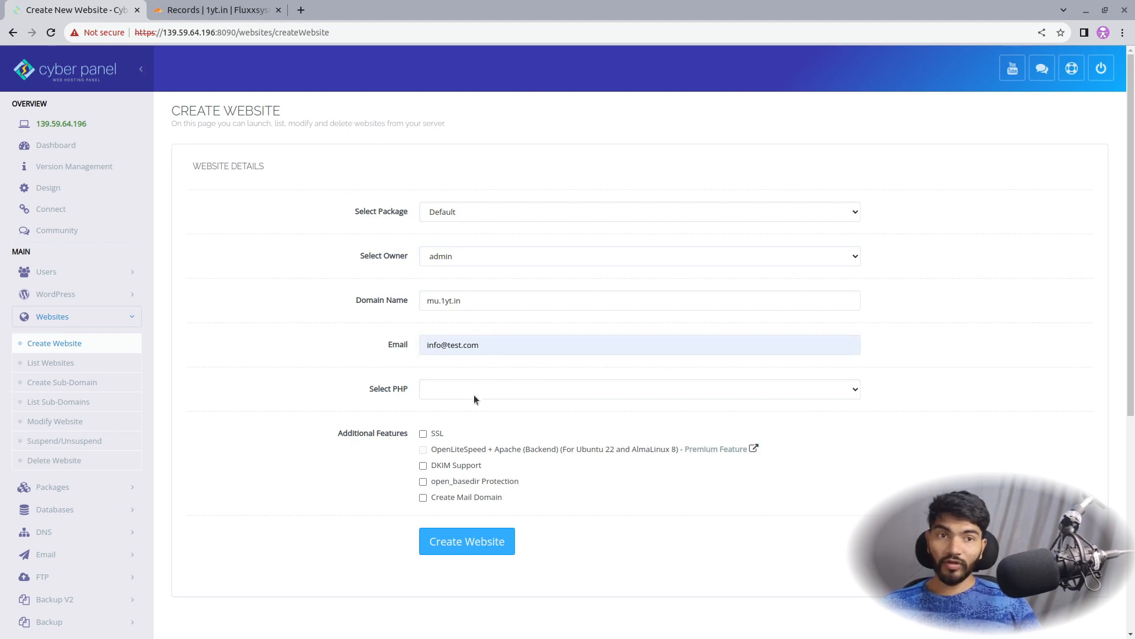
# Choose PHP 8.0, tick SSL and open_basedir protection, and create the website
pyautogui.click(455, 390)
pyautogui.click(502, 450)
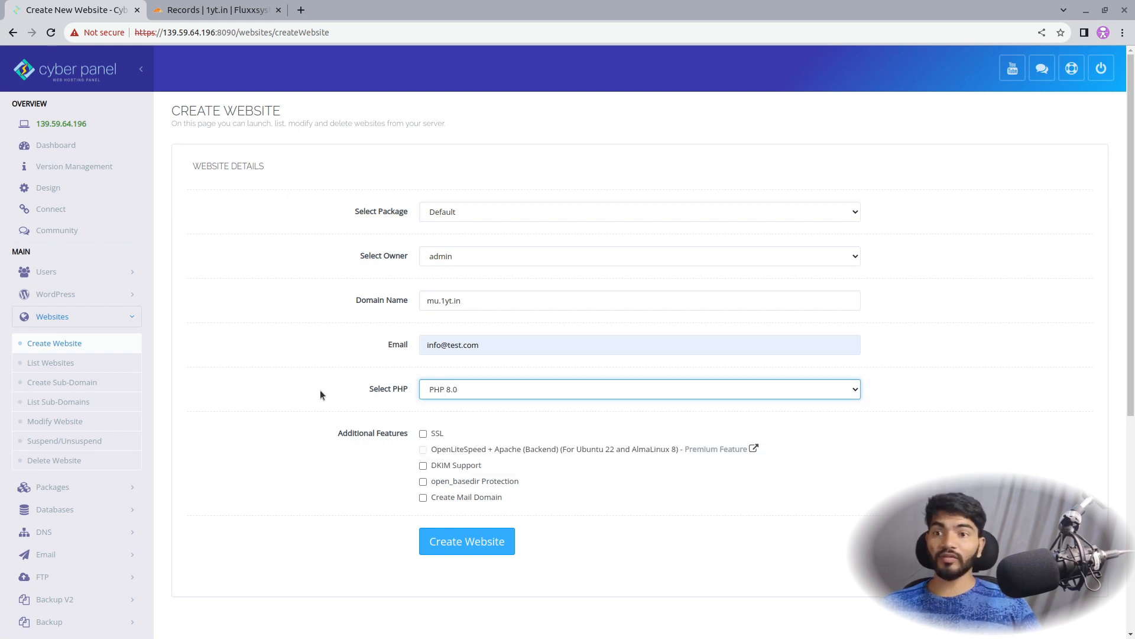
pyautogui.scroll(-6, 321, 389)
pyautogui.scroll(4, 319, 391)
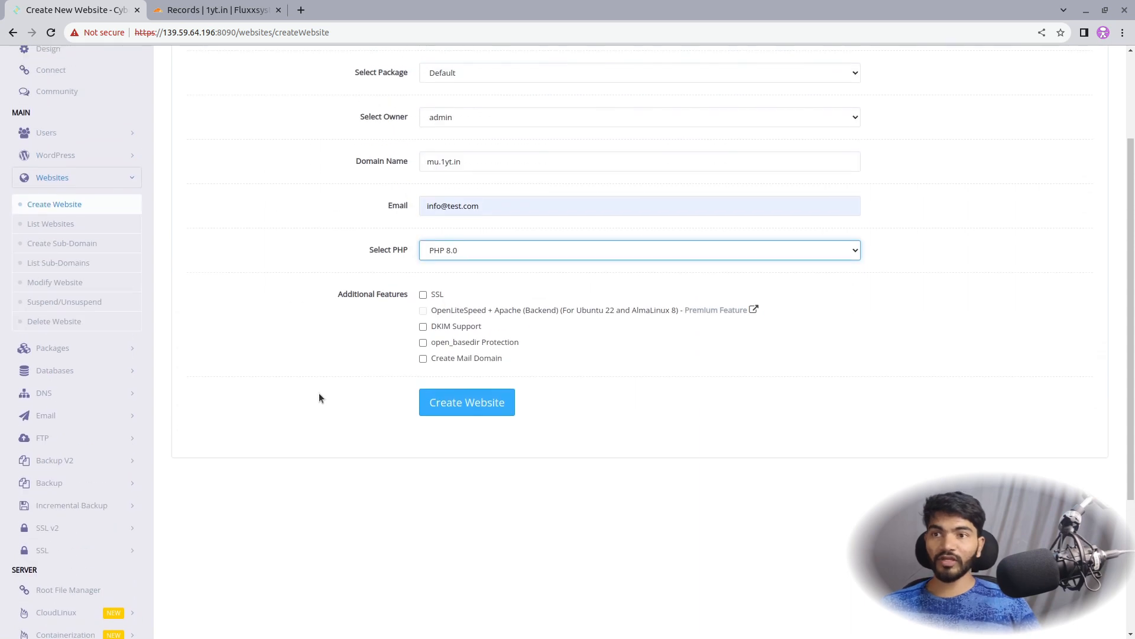
pyautogui.click(423, 294)
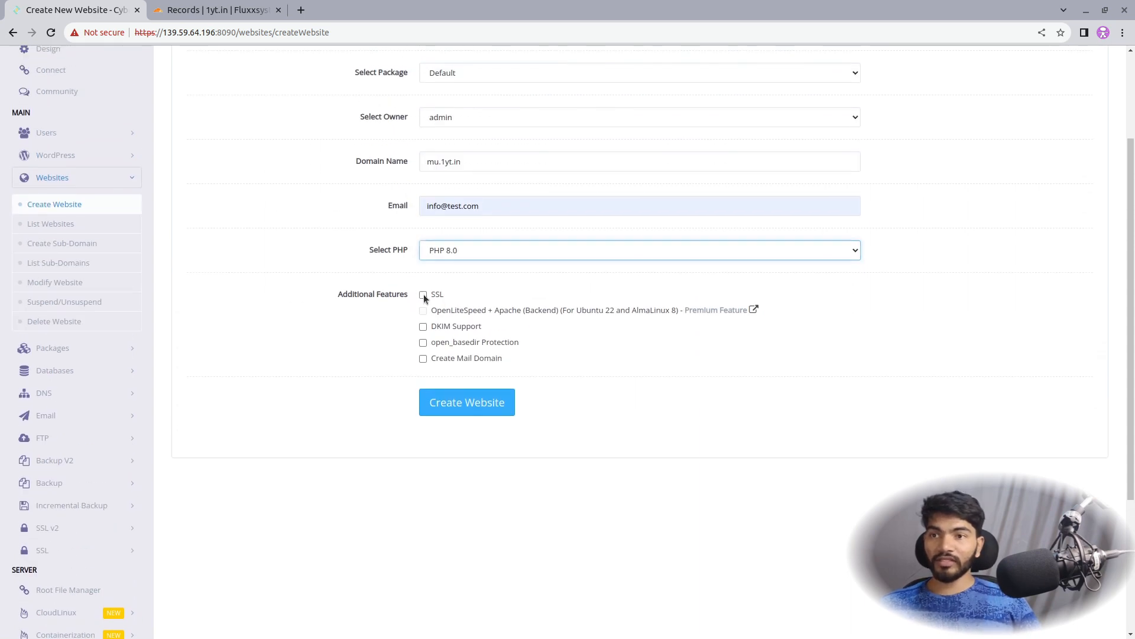
pyautogui.click(423, 343)
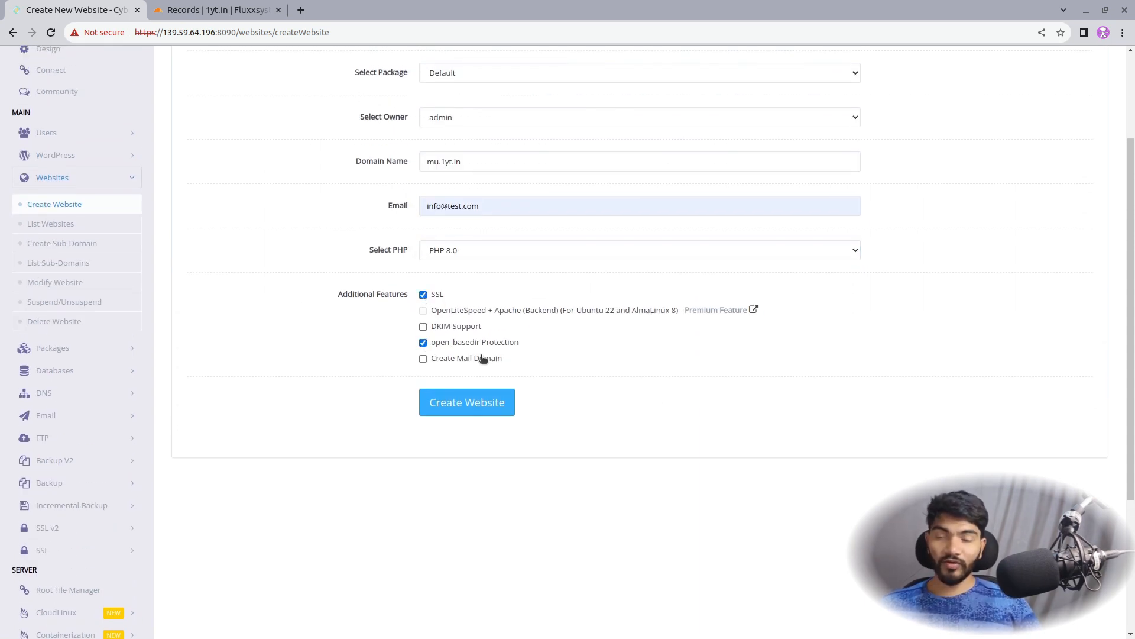
pyautogui.click(472, 411)
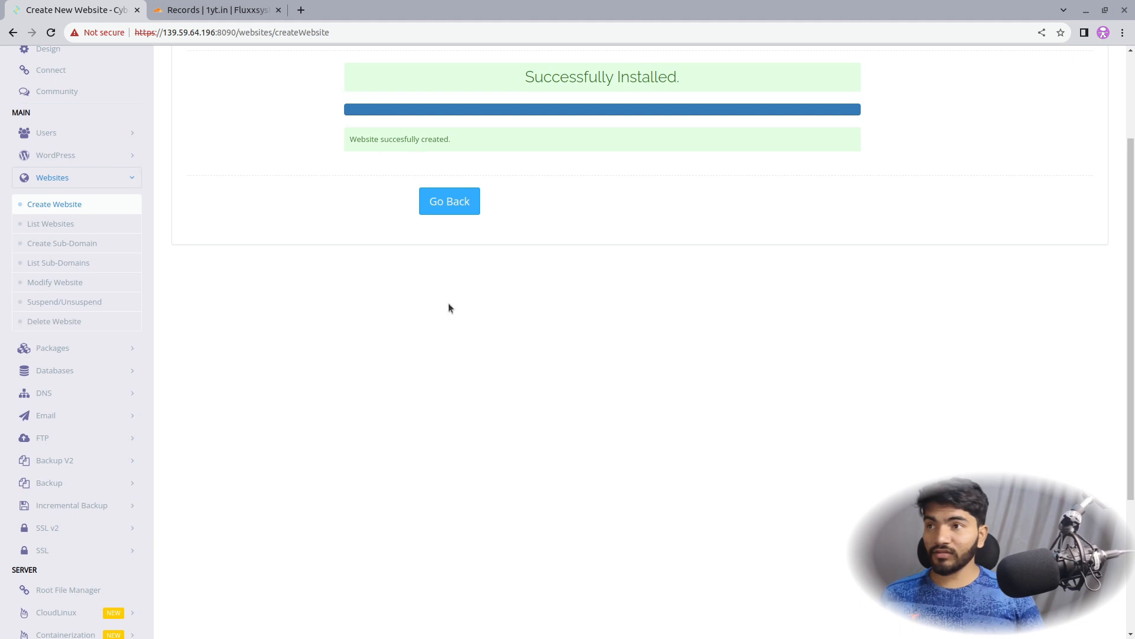
pyautogui.scroll(3, 463, 360)
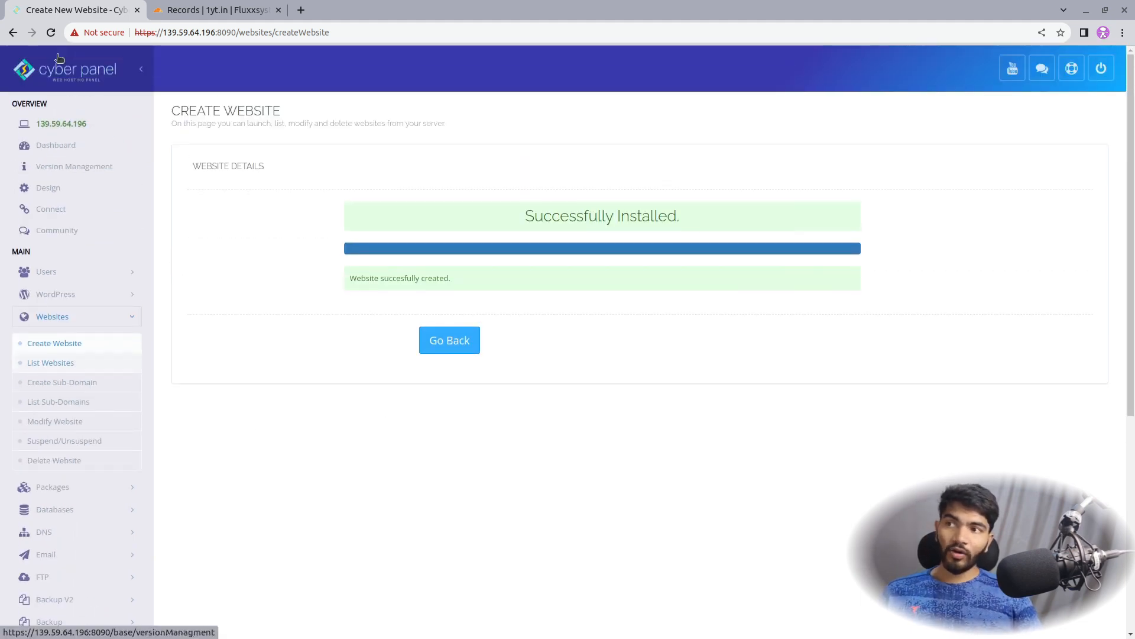
# Open Manage for mu.1yt.in from List Websites and select its domain in the address bar
pyautogui.click(45, 147)
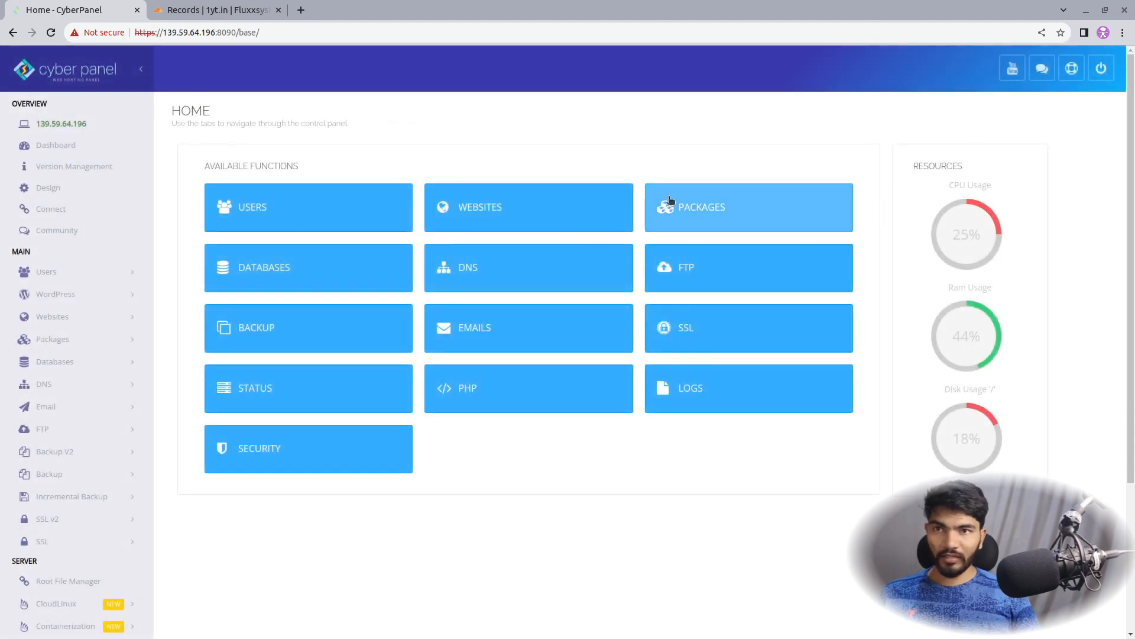
pyautogui.click(591, 209)
pyautogui.click(576, 218)
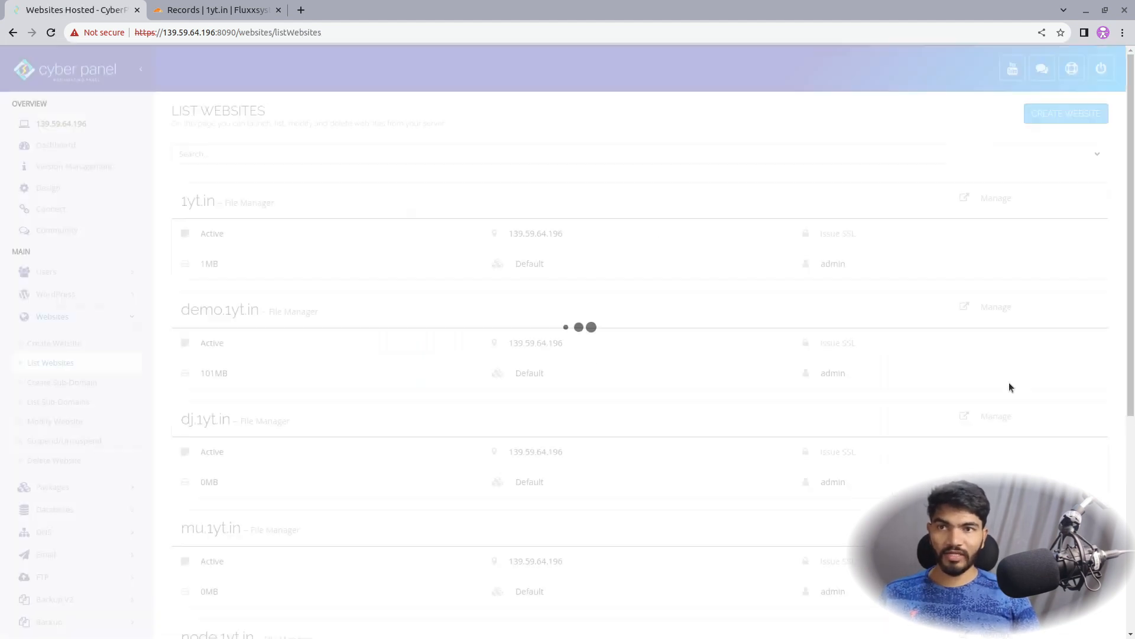
pyautogui.scroll(-5, 527, 386)
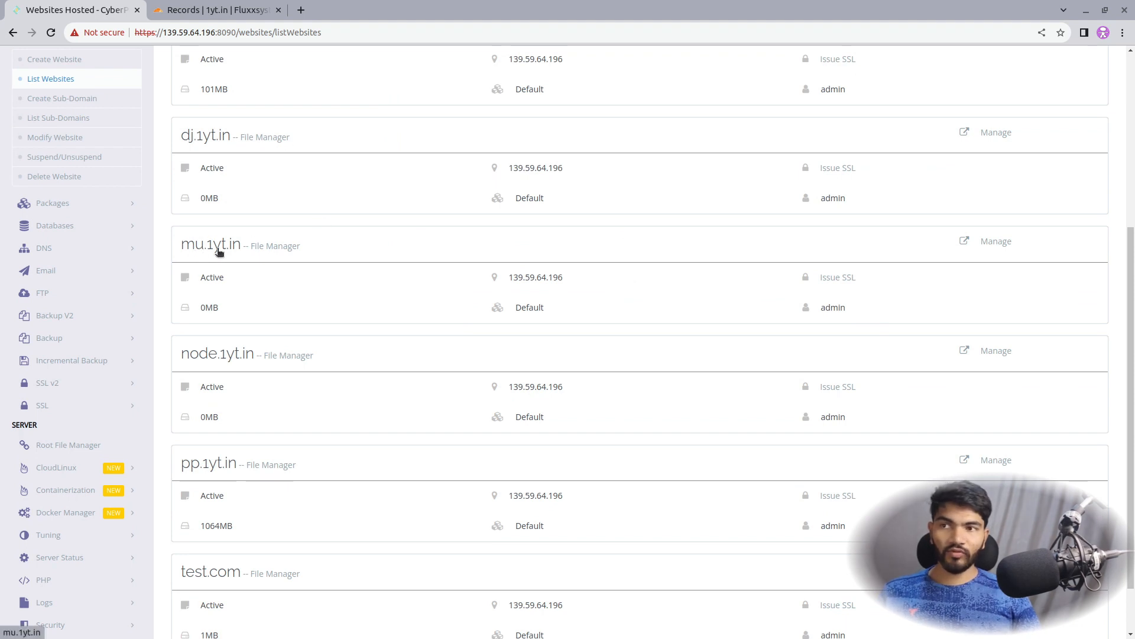
pyautogui.scroll(-1, 938, 240)
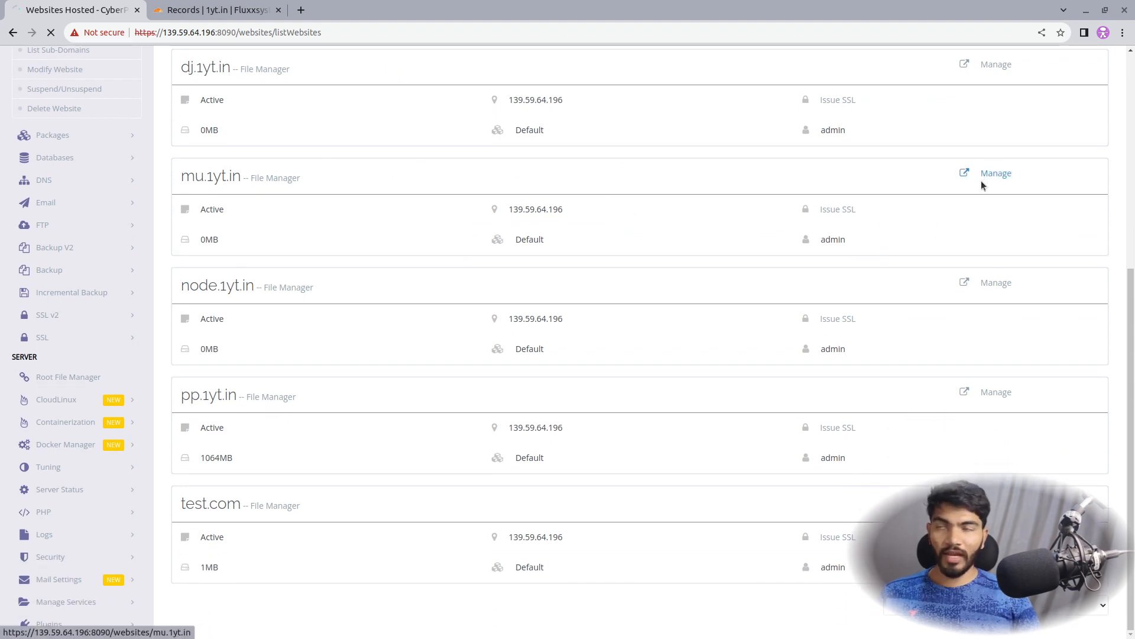
pyautogui.click(986, 179)
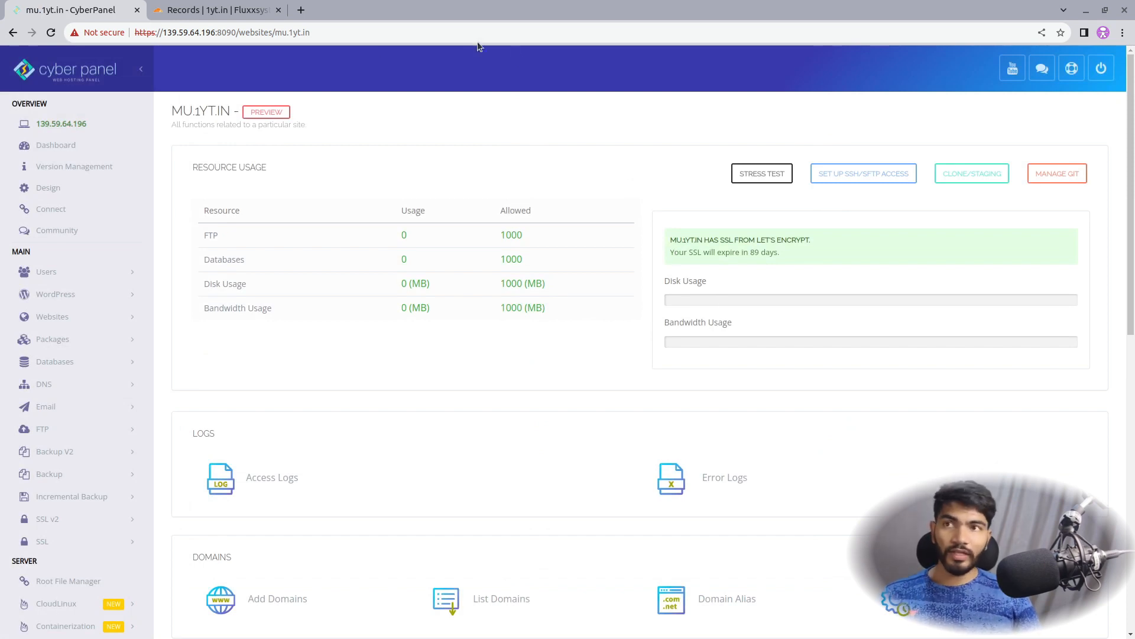
pyautogui.moveTo(311, 34); pyautogui.dragTo(278, 39)
pyautogui.hotkey('ctrl', 'c')
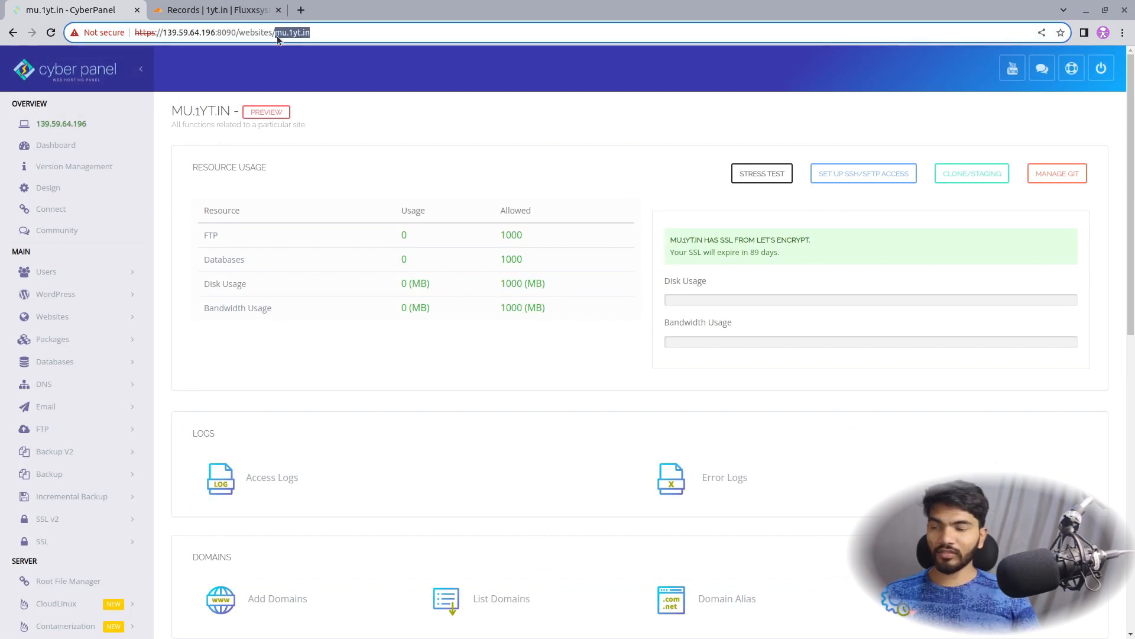
# Load mu.1yt.in in the Cloudflare tab to see the CyberPanel Installed page, then go back
pyautogui.click(218, 10)
pyautogui.click(216, 33)
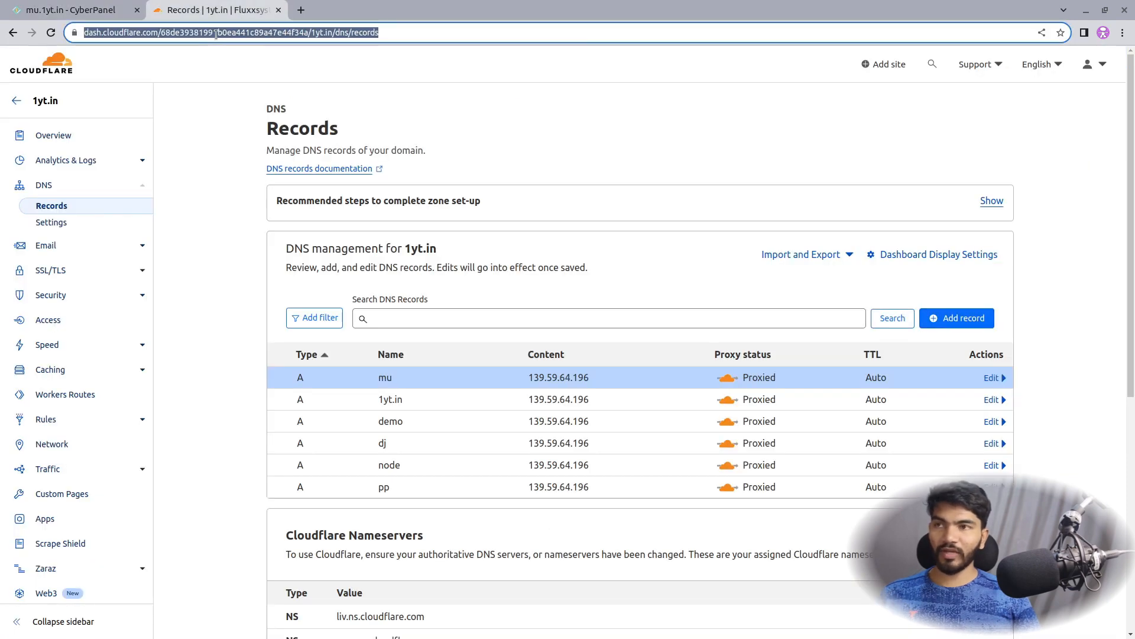
pyautogui.hotkey('ctrl', 'v')
pyautogui.press('Return')
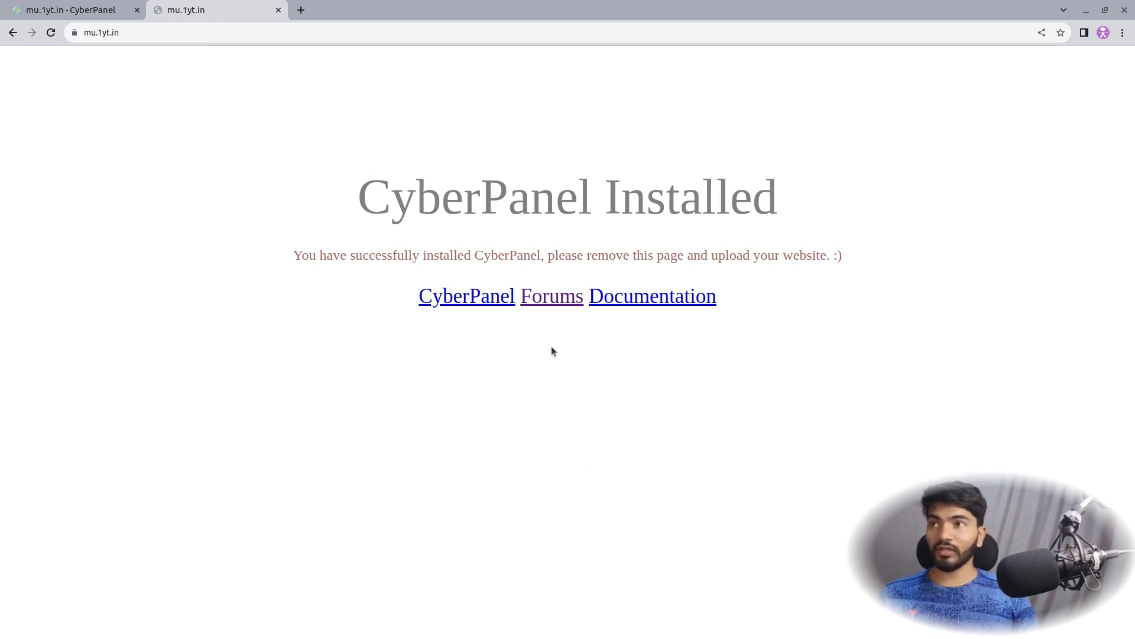
pyautogui.click(89, 10)
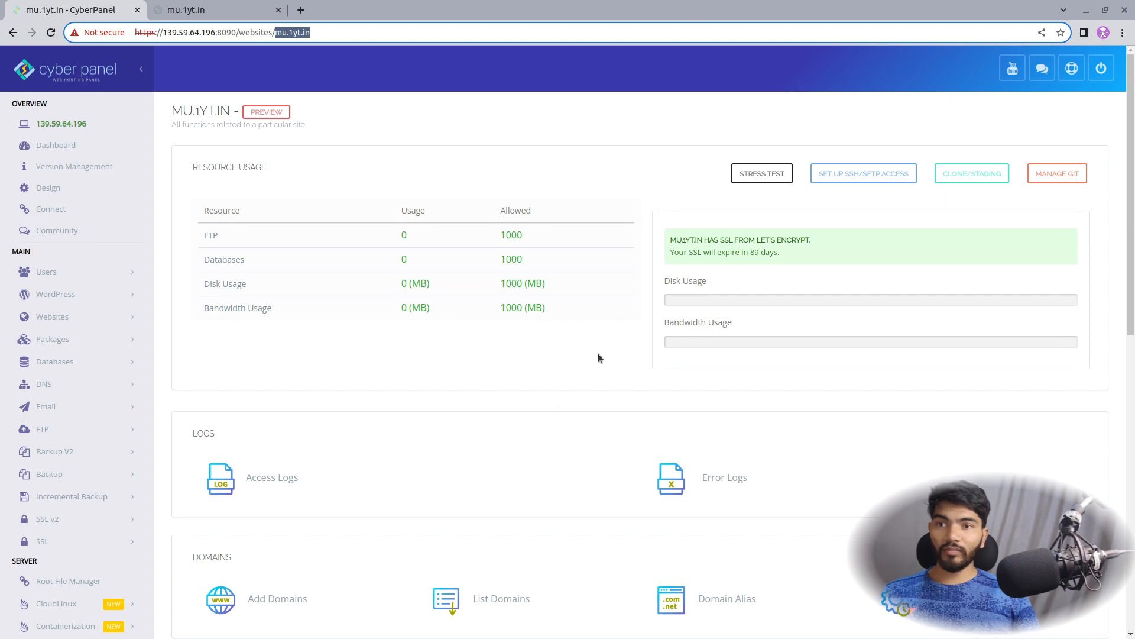
# Open the Mautic installer and enter username admin, the site's contact e-mail and a password
pyautogui.scroll(-15, 545, 290)
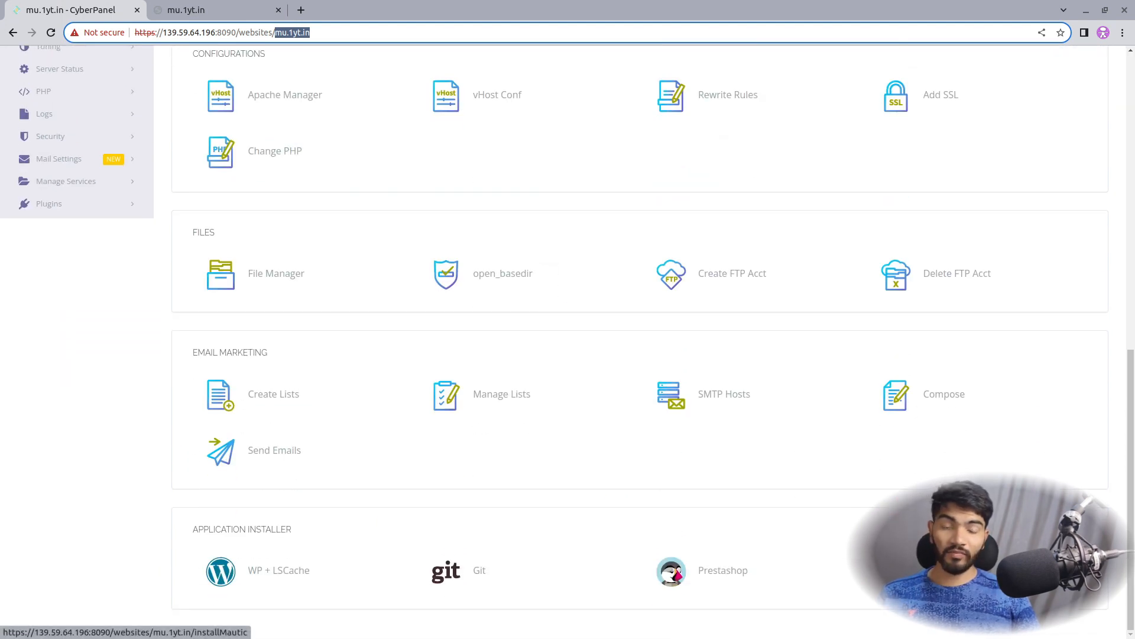
pyautogui.click(941, 570)
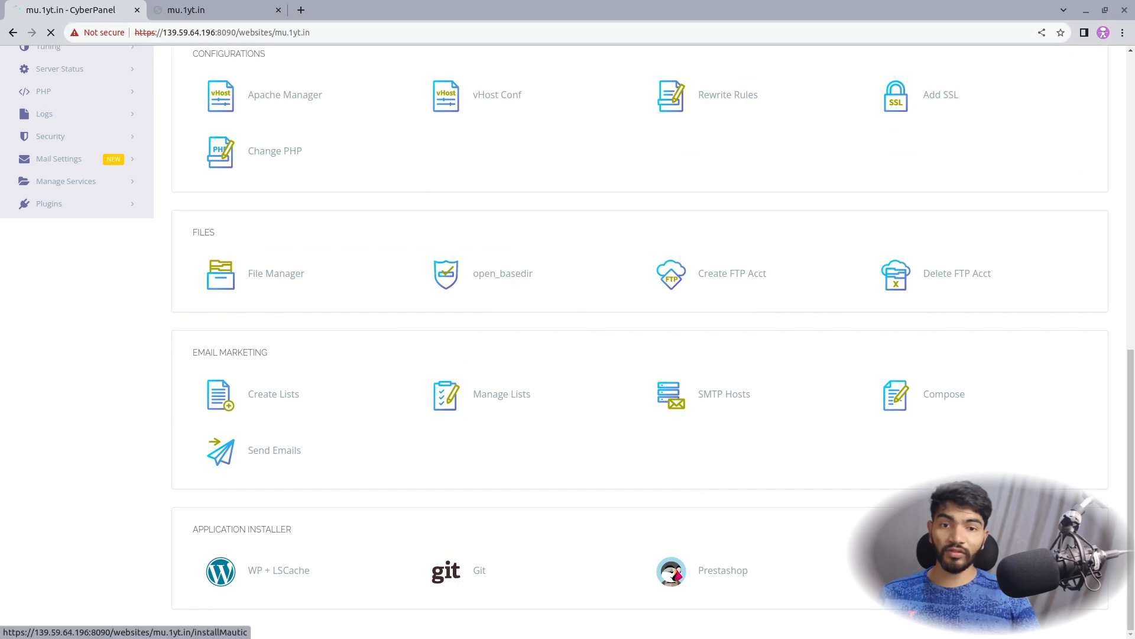
pyautogui.click(535, 216)
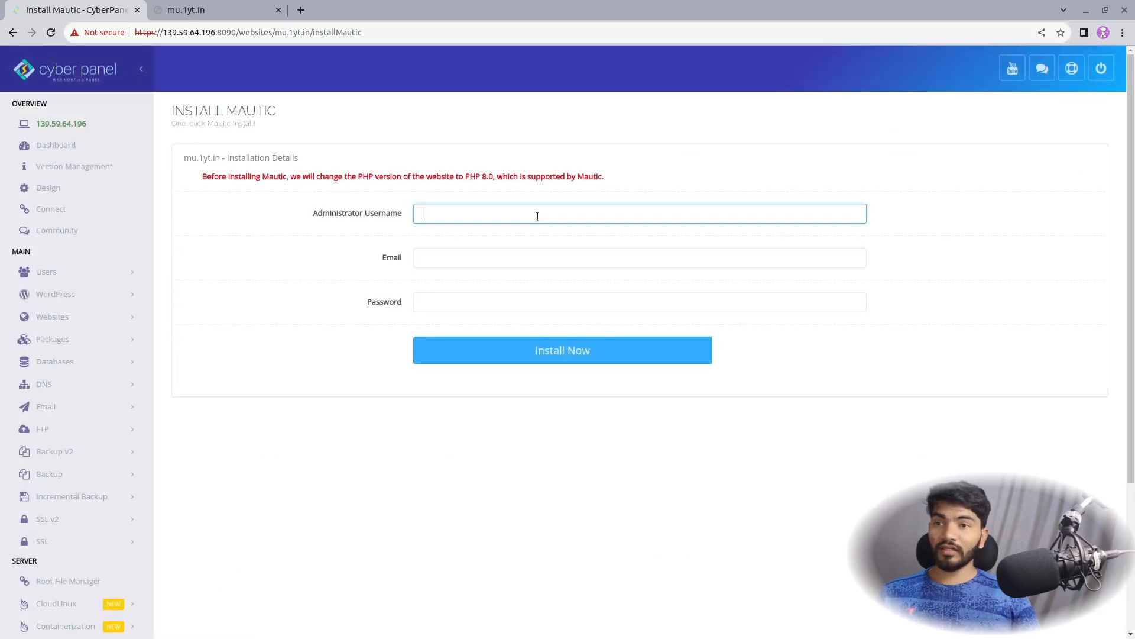
pyautogui.write('admin')
pyautogui.press('Tab')
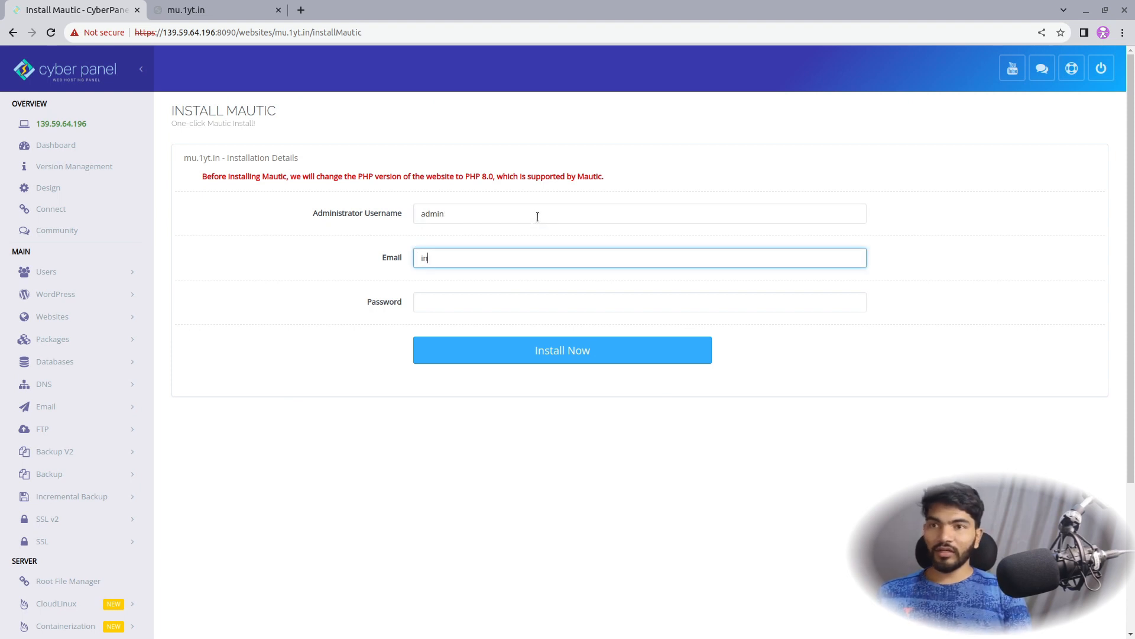
pyautogui.press('Tab')
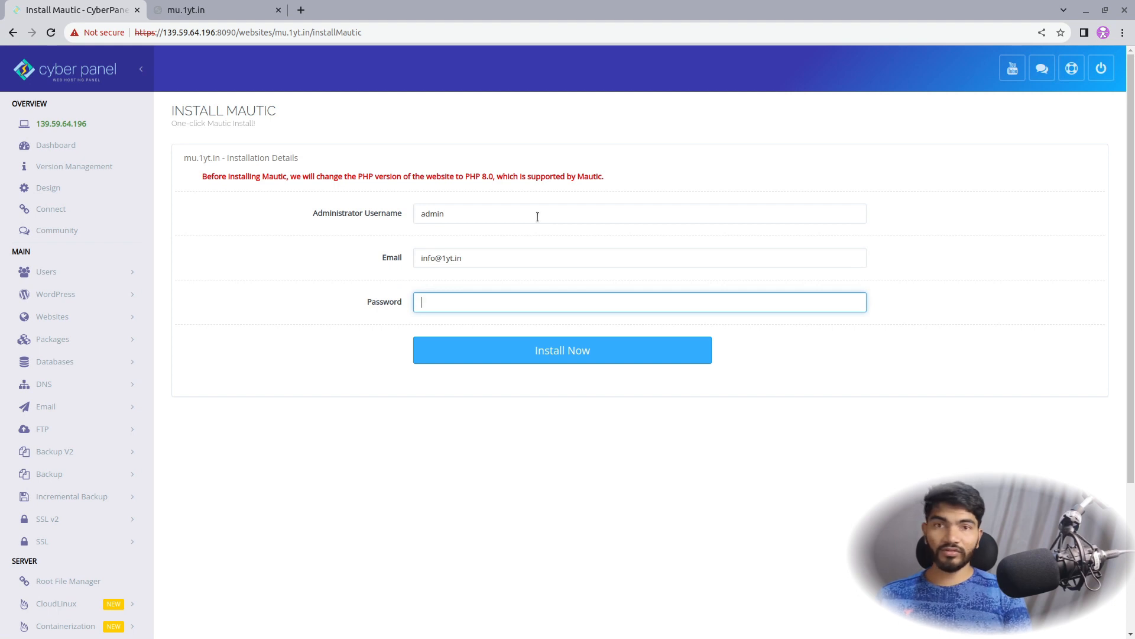
pyautogui.write('********************')
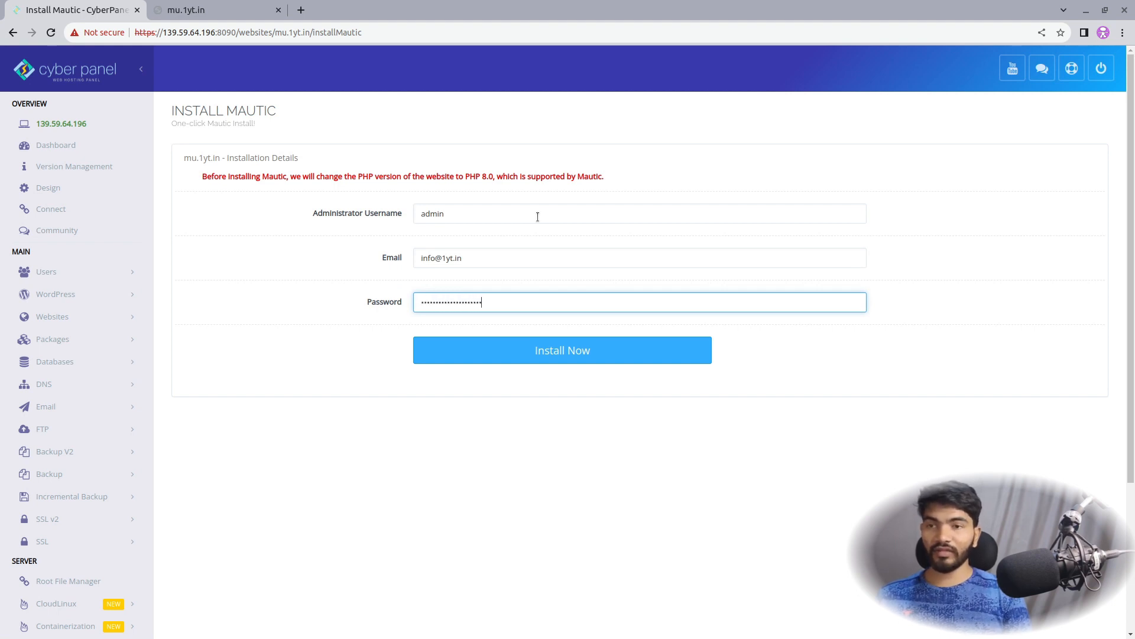
pyautogui.press('BackSpace')
pyautogui.press('BackSpace')
pyautogui.press('BackSpace')
pyautogui.press('BackSpace')
pyautogui.press('BackSpace')
pyautogui.press('BackSpace')
pyautogui.press('BackSpace')
pyautogui.press('BackSpace')
pyautogui.press('BackSpace')
pyautogui.press('BackSpace')
pyautogui.press('BackSpace')
pyautogui.press('BackSpace')
pyautogui.press('BackSpace')
pyautogui.press('BackSpace')
pyautogui.write('•••')
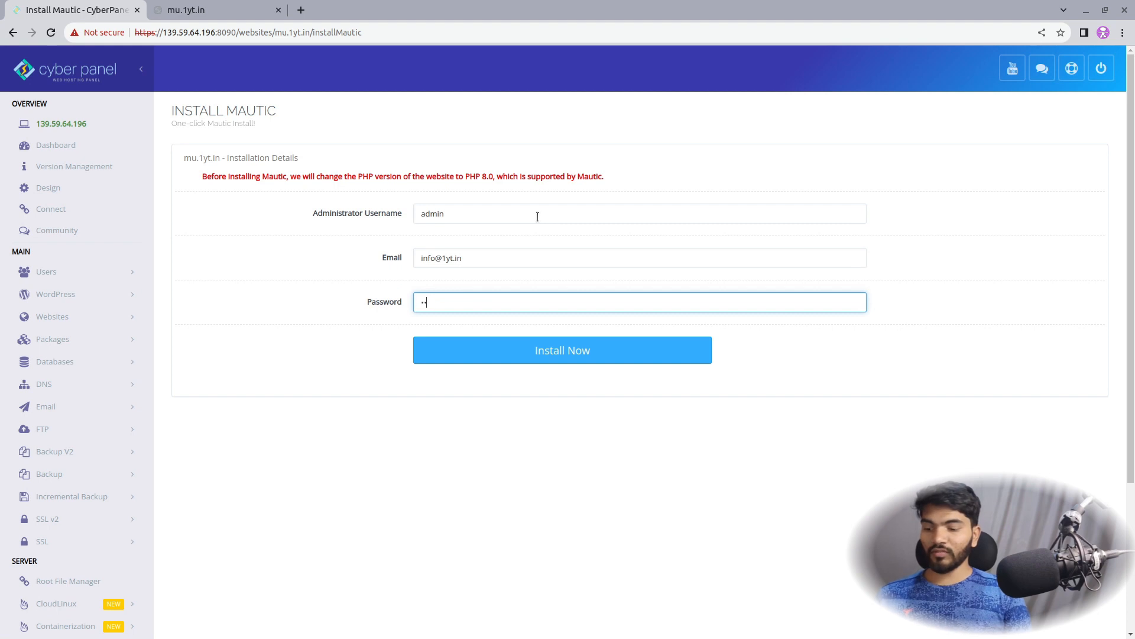
pyautogui.write('••••••')
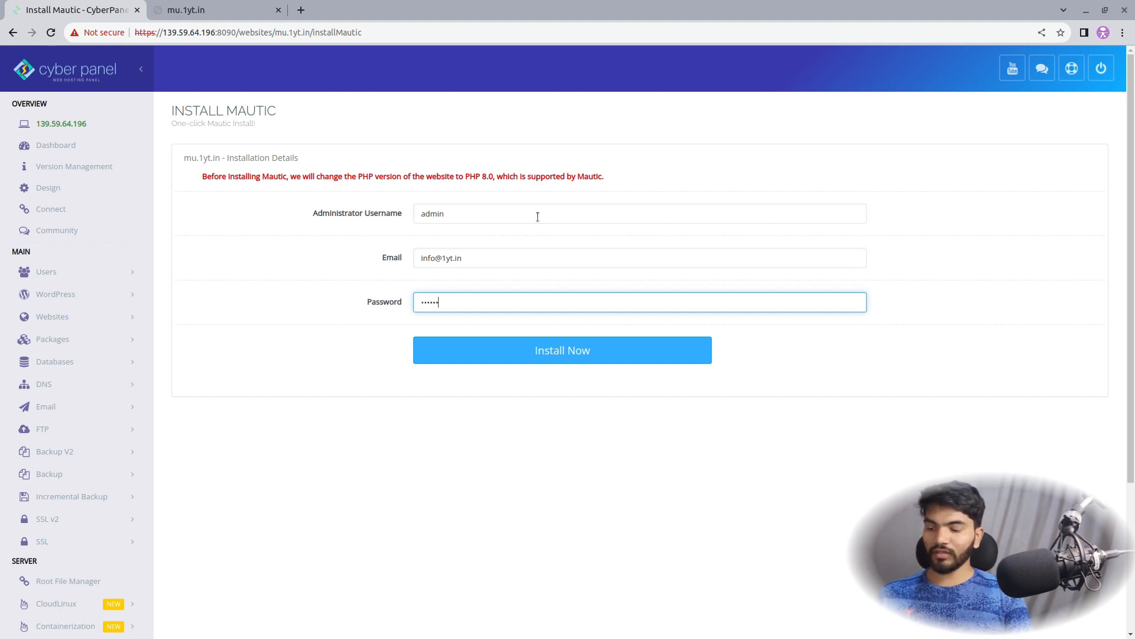
# Run Install Now and wait for the Mautic installation to report success
pyautogui.click(561, 354)
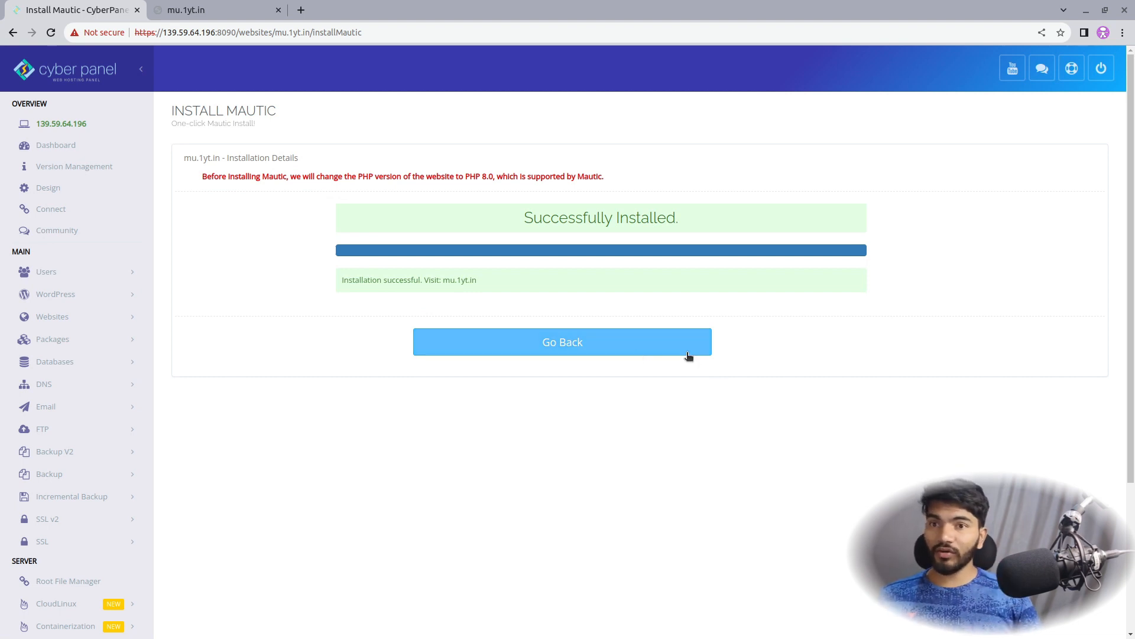
# Reload the mu.1yt.in tab to reach the Mautic login page and submit the admin credentials
pyautogui.click(231, 8)
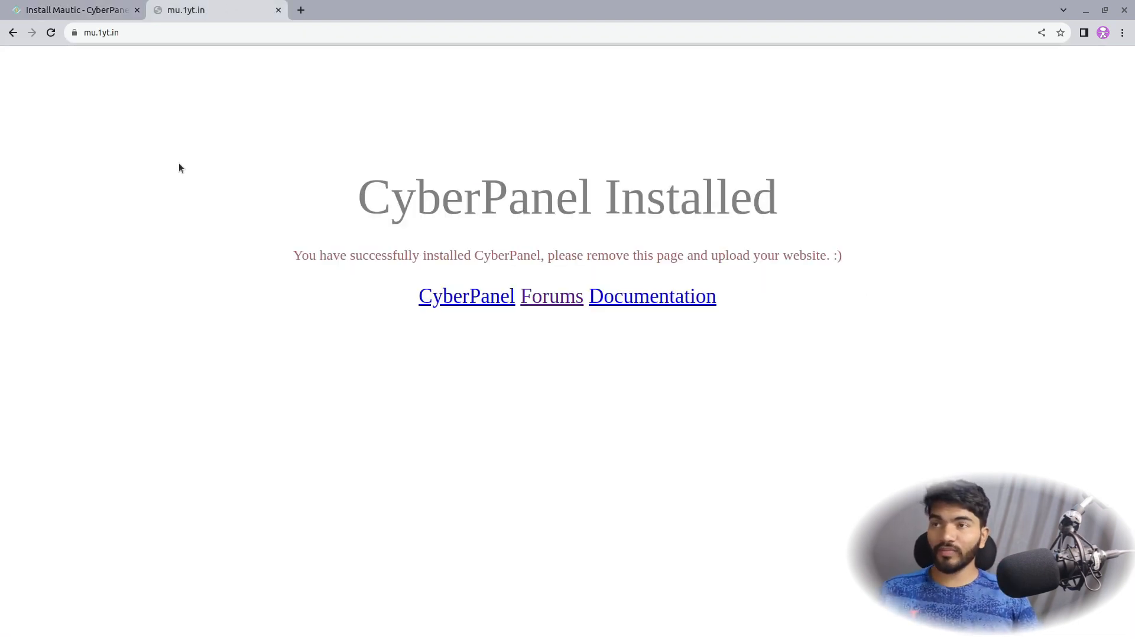
pyautogui.click(51, 32)
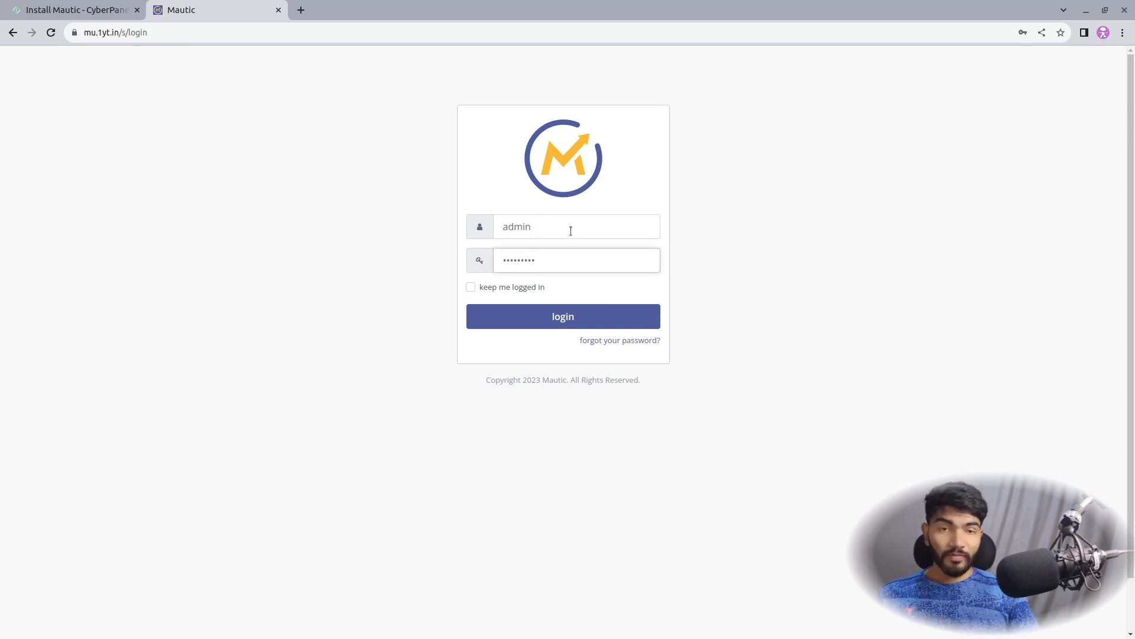
pyautogui.press('Return')
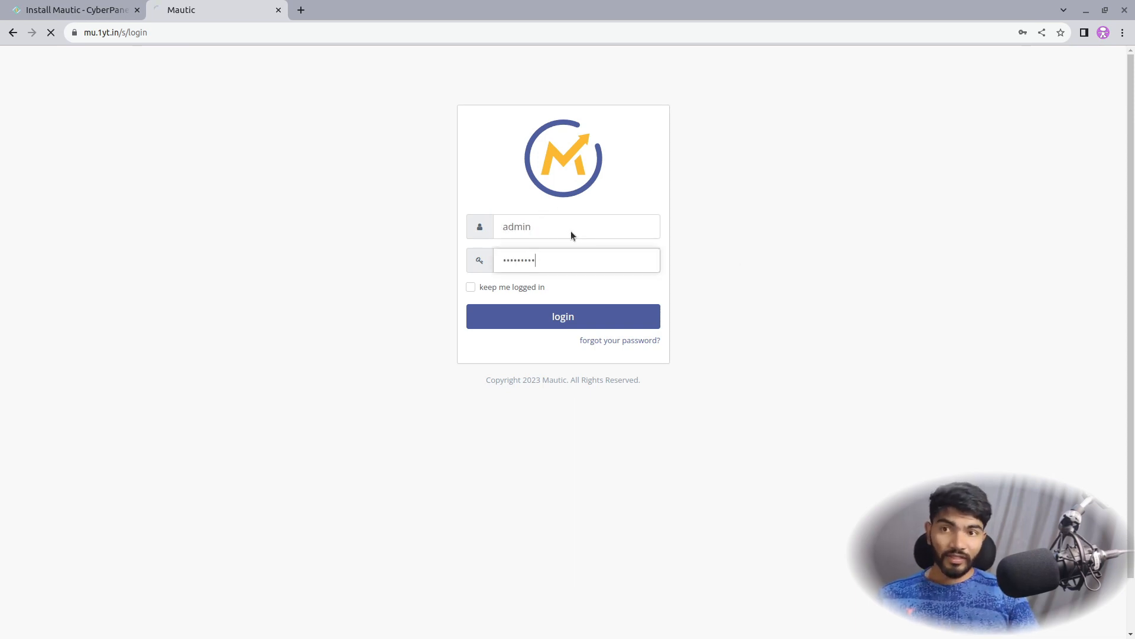